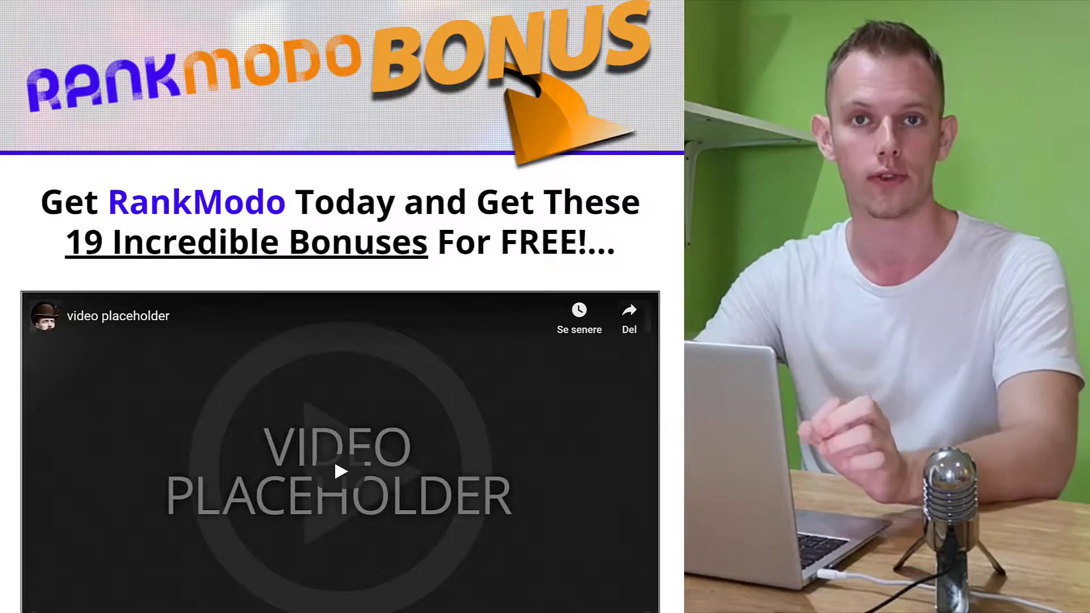
{"action": "scroll", "coordinate": [341, 307], "scroll_direction": "down", "scroll_amount": 1}
{"action": "scroll", "coordinate": [341, 308], "scroll_direction": "down", "scroll_amount": 2}
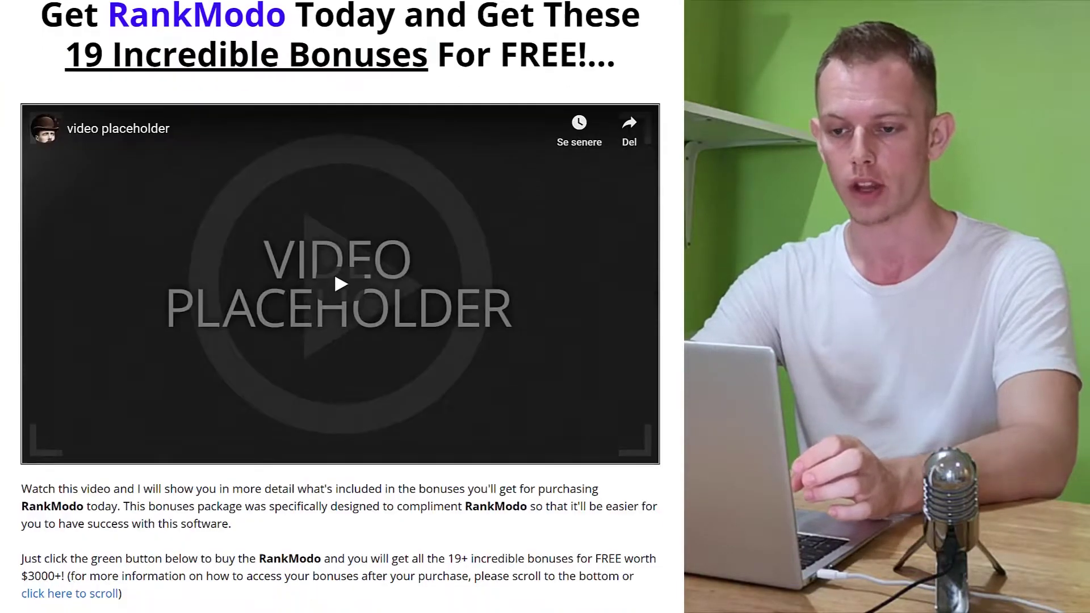
{"action": "scroll", "coordinate": [340, 307], "scroll_direction": "down", "scroll_amount": 2}
{"action": "scroll", "coordinate": [340, 307], "scroll_direction": "down", "scroll_amount": 2}
{"action": "scroll", "coordinate": [341, 307], "scroll_direction": "down", "scroll_amount": 1}
{"action": "scroll", "coordinate": [340, 306], "scroll_direction": "down", "scroll_amount": 1}
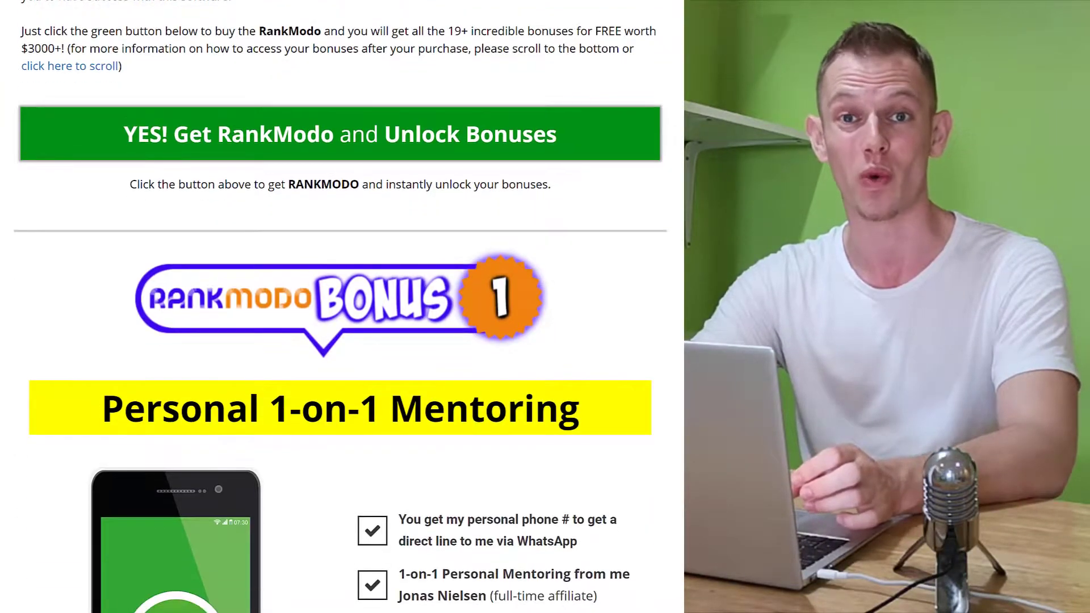
{"action": "scroll", "coordinate": [341, 307], "scroll_direction": "down", "scroll_amount": 1}
{"action": "scroll", "coordinate": [341, 307], "scroll_direction": "down", "scroll_amount": 1}
{"action": "scroll", "coordinate": [341, 307], "scroll_direction": "down", "scroll_amount": 1}
{"action": "scroll", "coordinate": [341, 307], "scroll_direction": "down", "scroll_amount": 1}
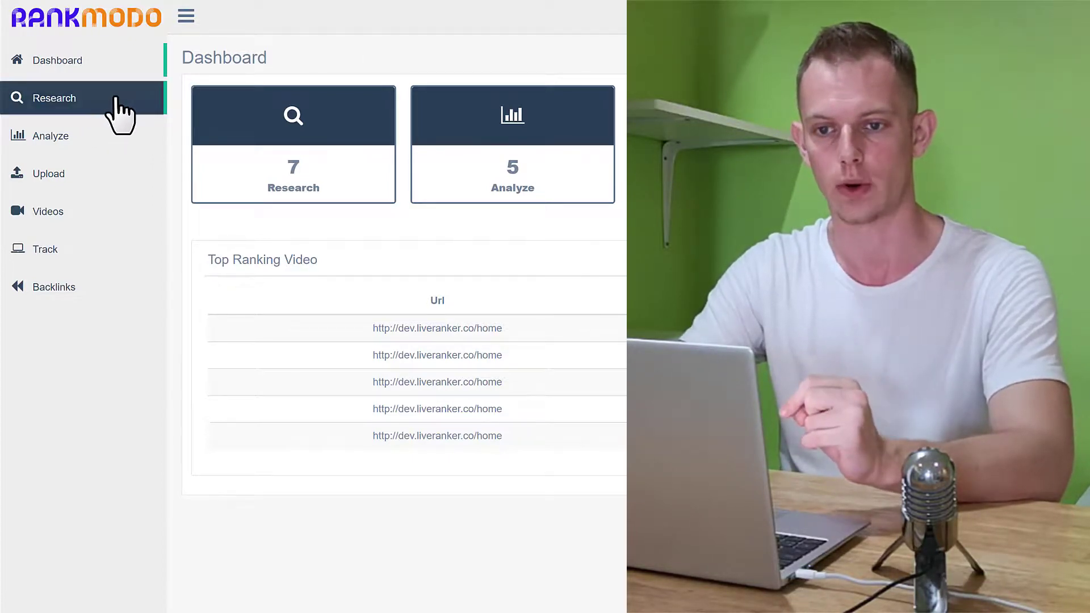
- Open keyword Research from the RankModo sidebar
{"action": "left_click", "coordinate": [119, 113]}
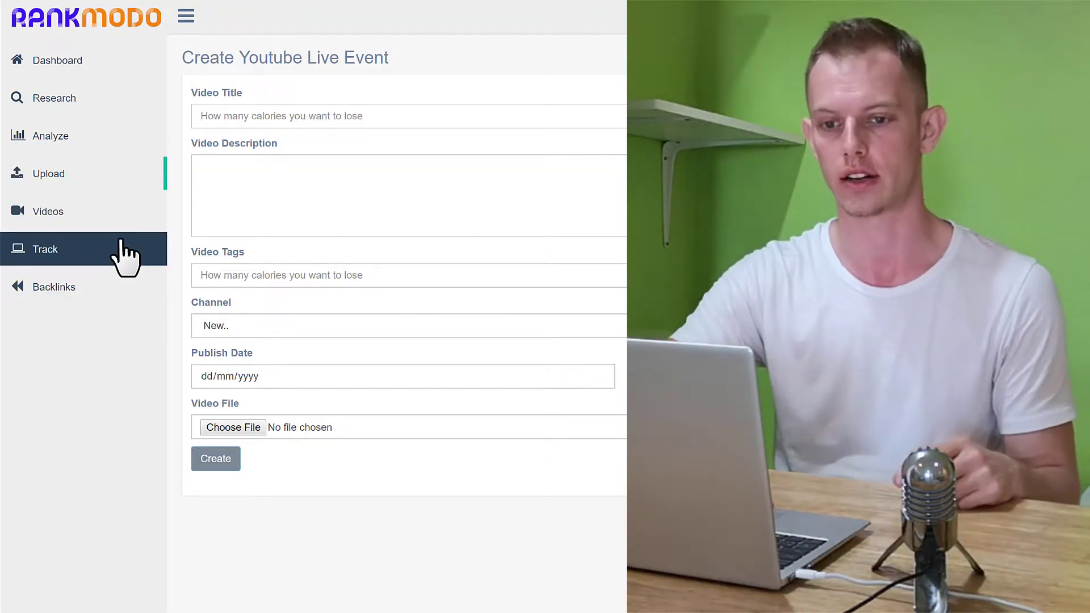
- View the My Campaigns list under Track
{"action": "left_click", "coordinate": [124, 254]}
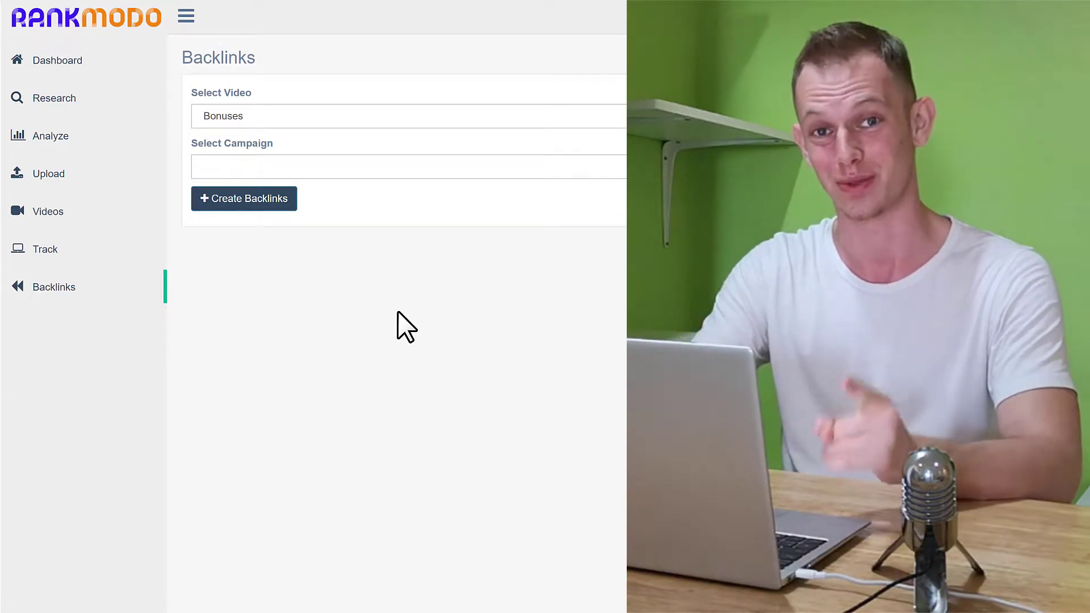
- Run a Research search for the keyword 'how to loose belly fat'
{"action": "left_click", "coordinate": [103, 107]}
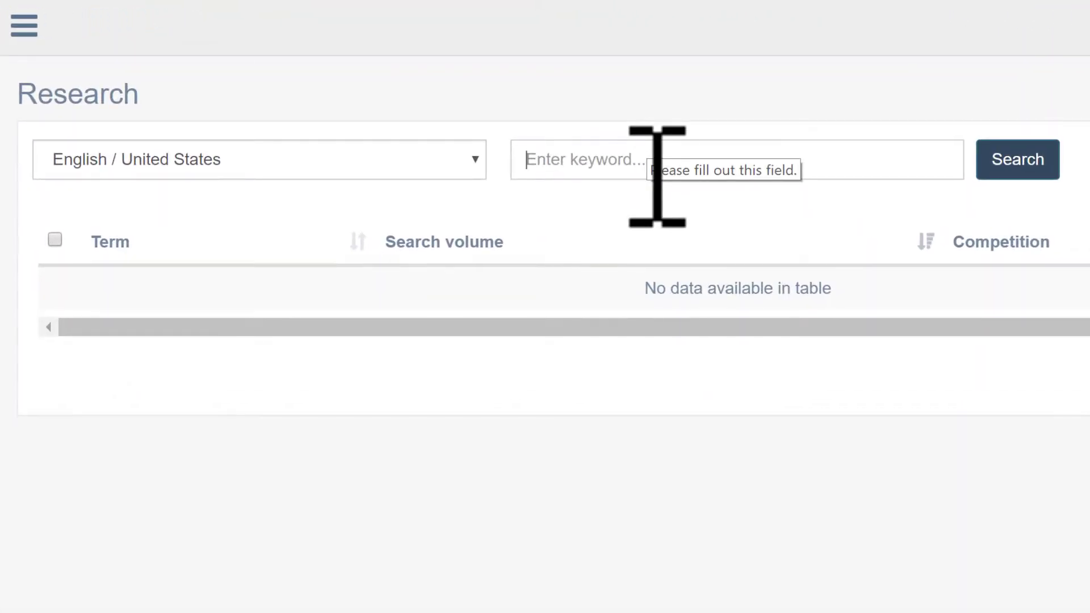
{"action": "left_click", "coordinate": [658, 175]}
{"action": "left_click", "coordinate": [621, 158]}
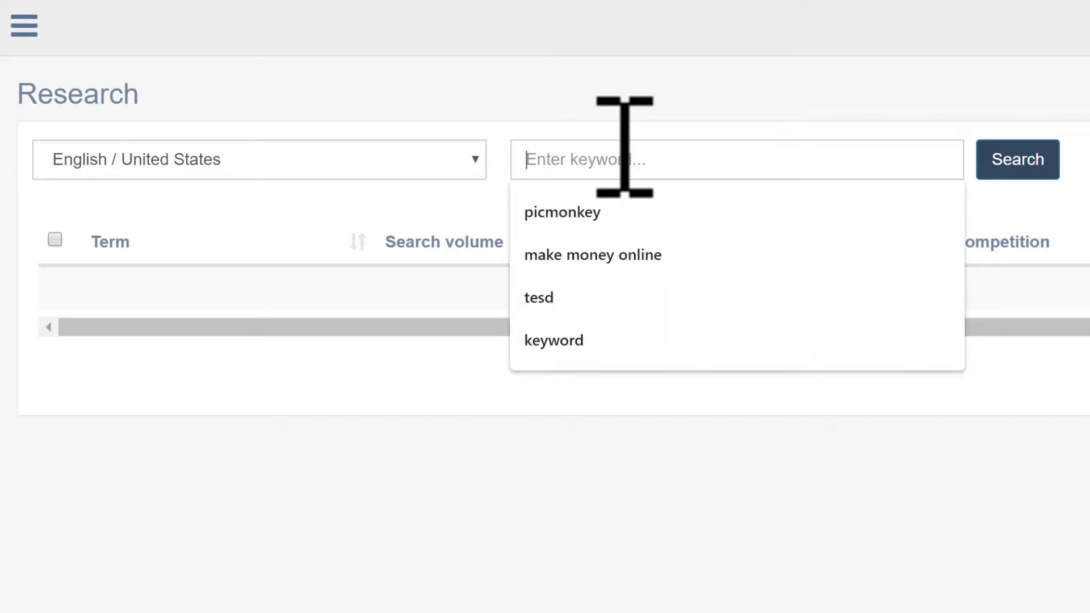
{"action": "type", "text": "loose belly fat"}
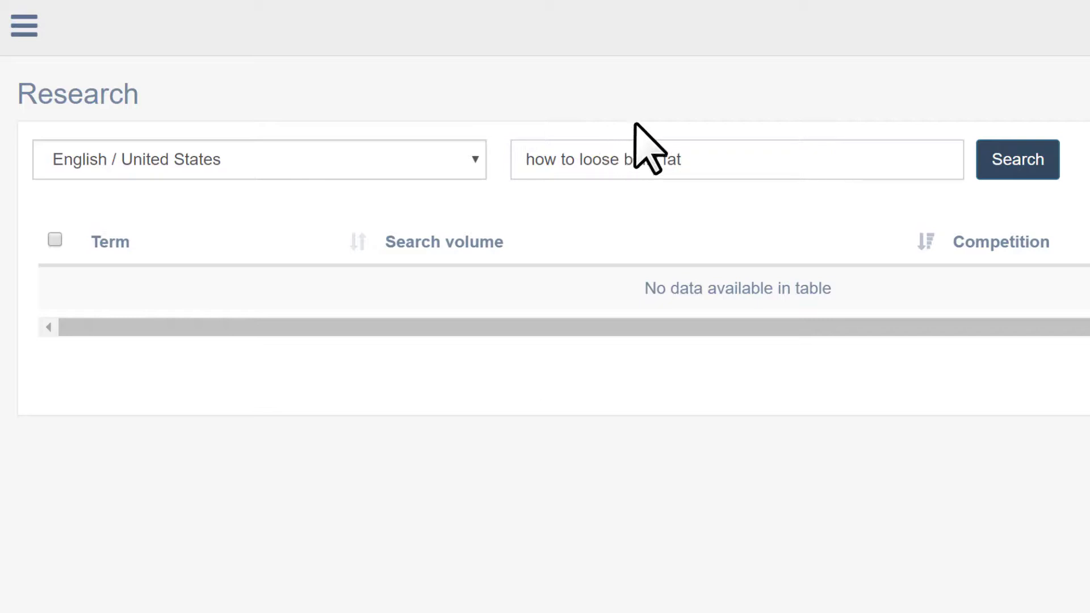
{"action": "left_click", "coordinate": [1016, 157]}
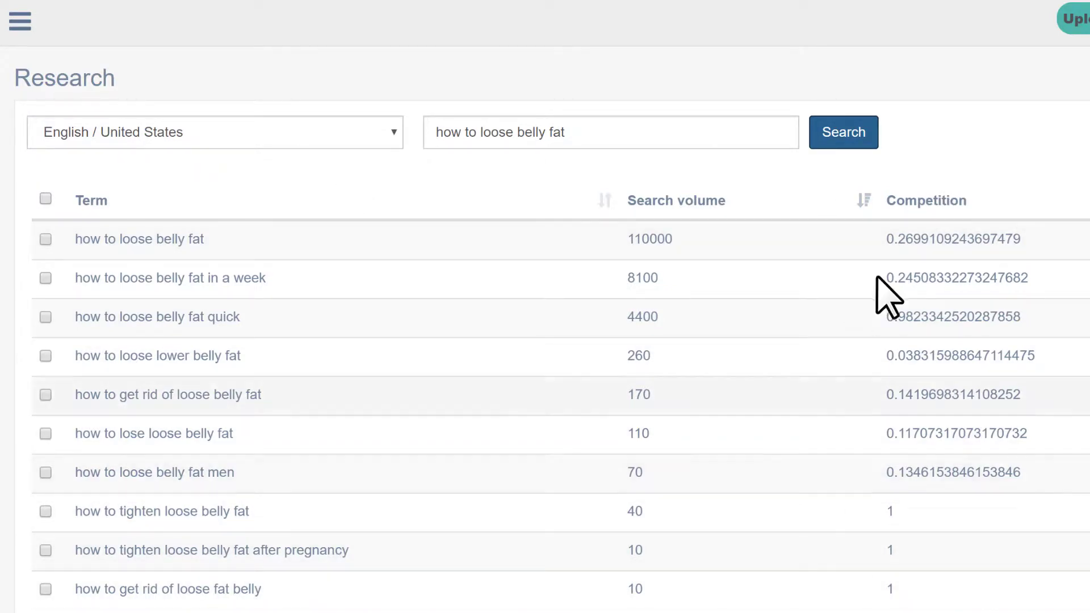
- Sort results by competition ascending and highlight the 'how to loose lower belly fat' row's values
{"action": "left_click", "coordinate": [947, 204]}
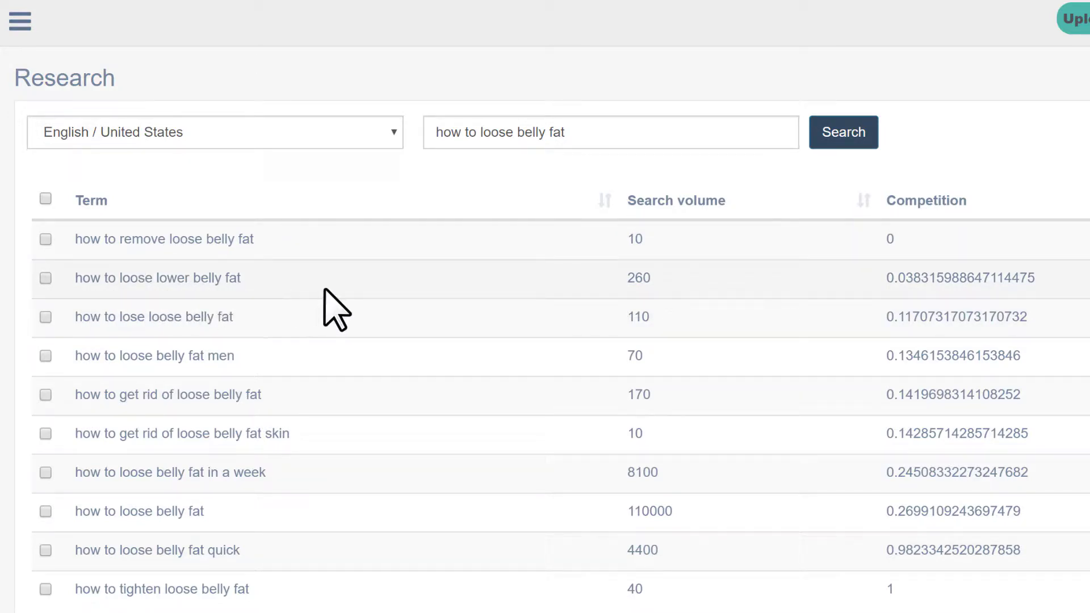
{"action": "double_click", "coordinate": [936, 277]}
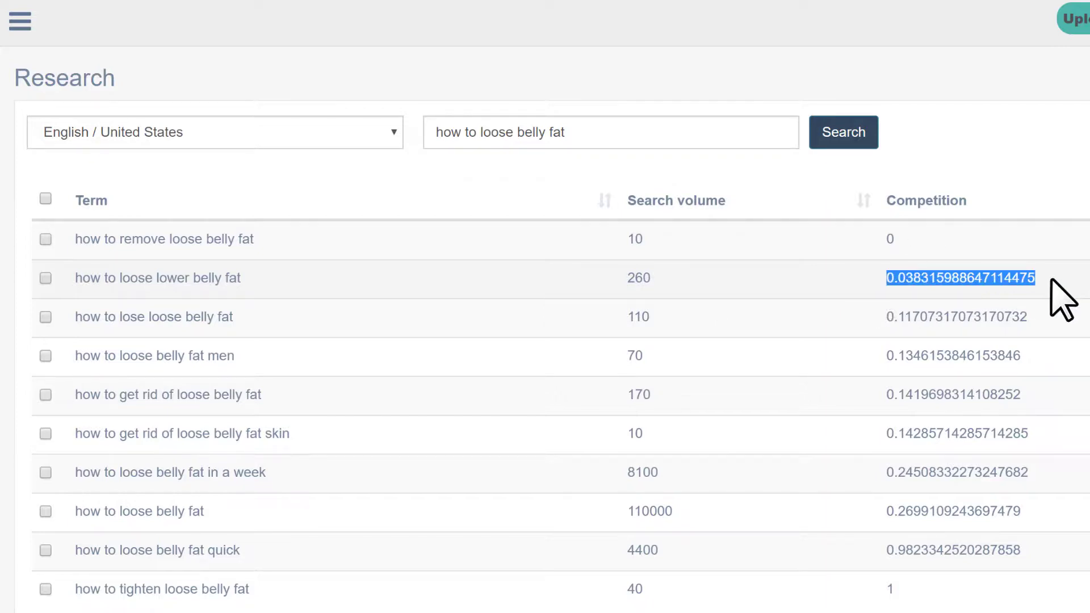
{"action": "left_click", "coordinate": [653, 289]}
{"action": "left_click_drag", "start_coordinate": [644, 281], "coordinate": [626, 285]}
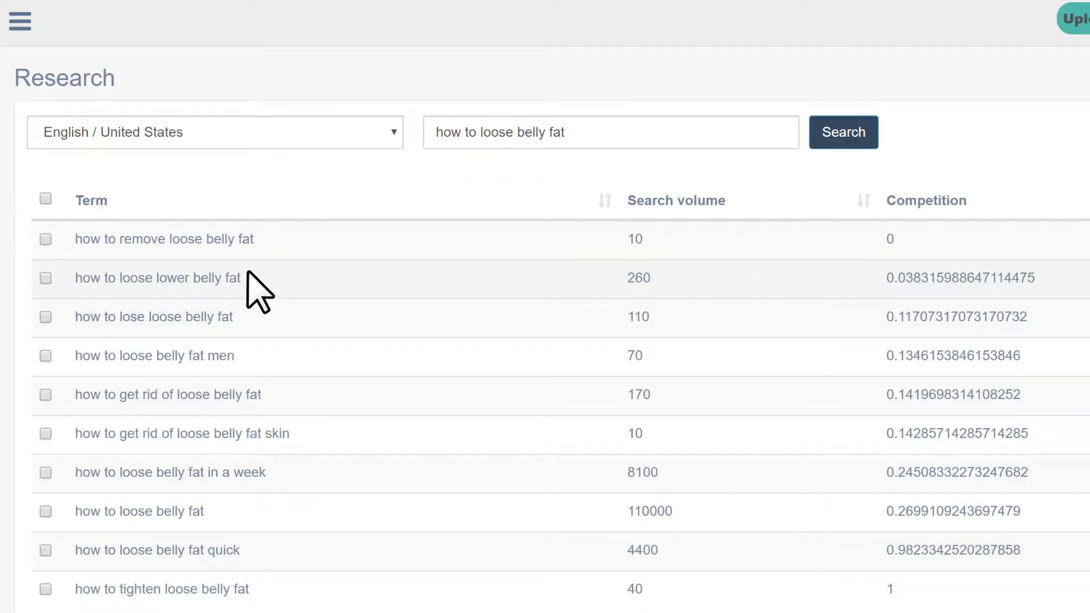
{"action": "left_click_drag", "start_coordinate": [245, 278], "coordinate": [75, 279]}
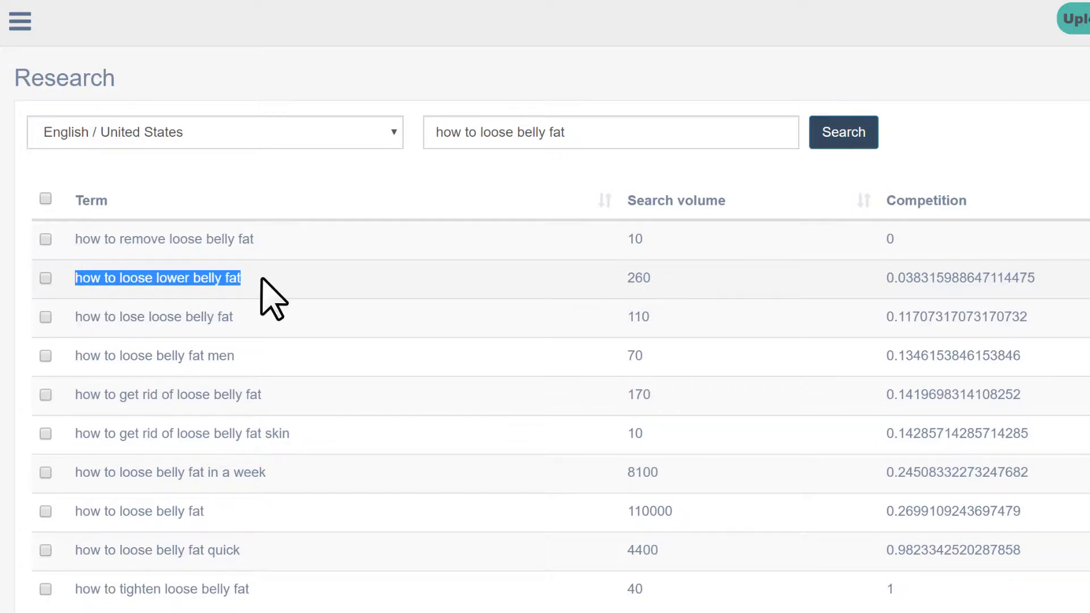
{"action": "left_click", "coordinate": [318, 279]}
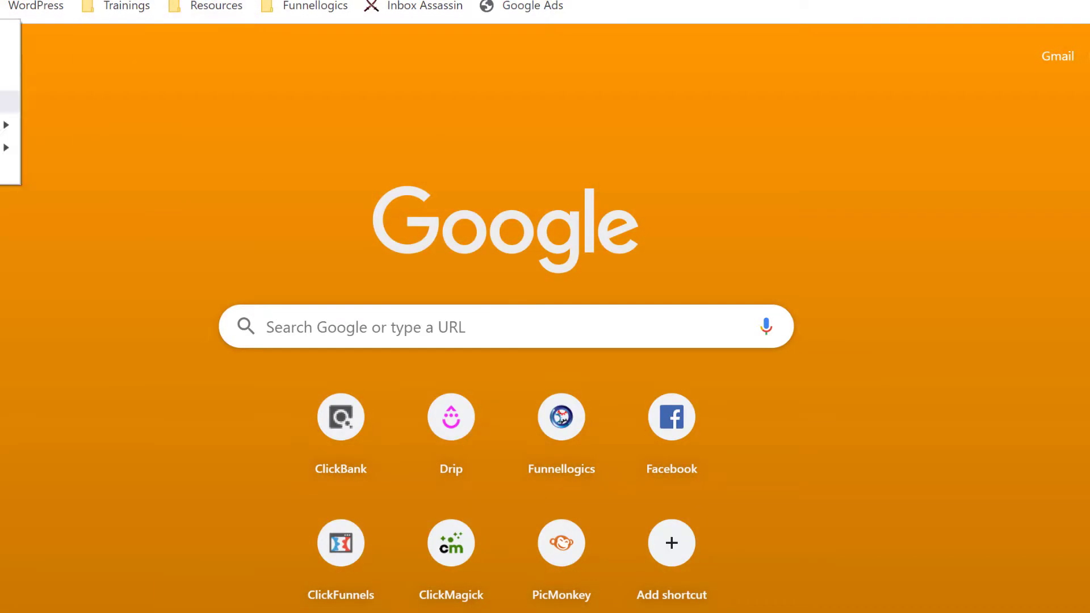
{"action": "scroll", "coordinate": [94, 418], "scroll_direction": "down", "scroll_amount": 3}
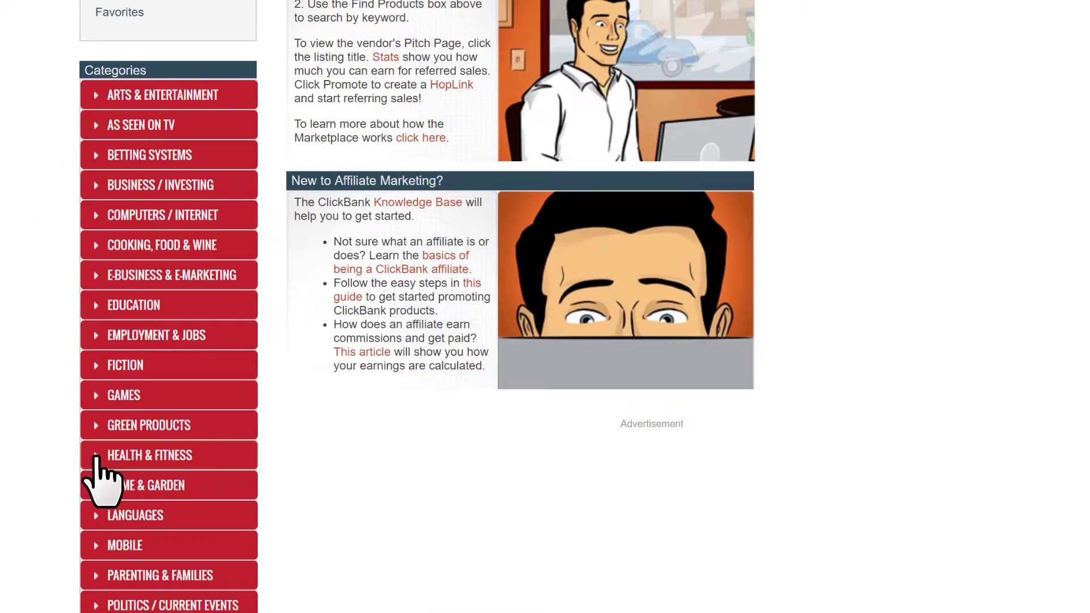
- Expand the HEALTH & FITNESS category in the ClickBank Marketplace
{"action": "left_click", "coordinate": [96, 459]}
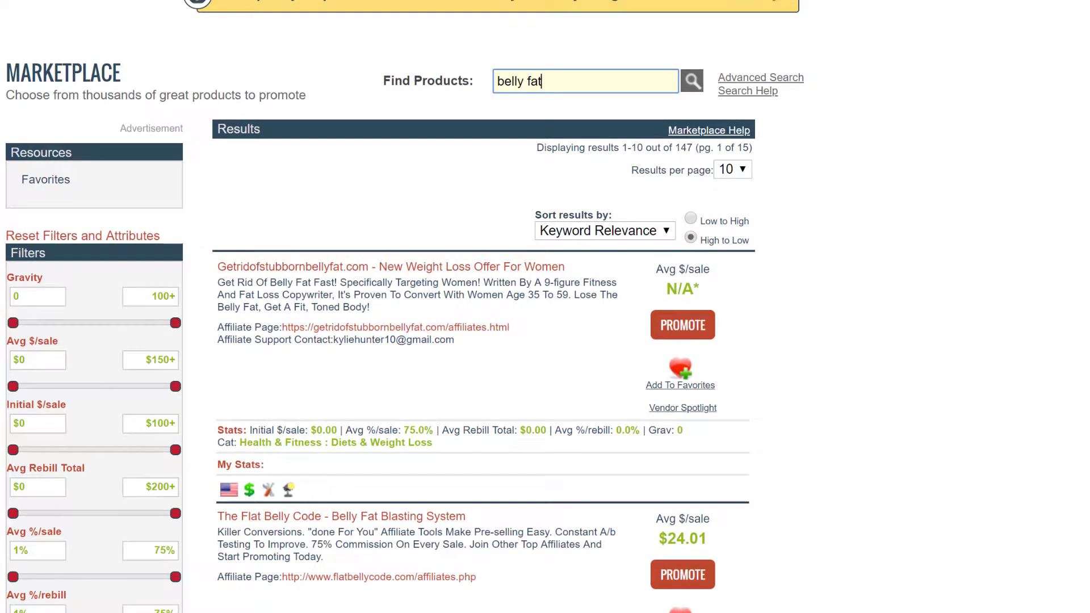
{"action": "scroll", "coordinate": [336, 600], "scroll_direction": "down", "scroll_amount": 1}
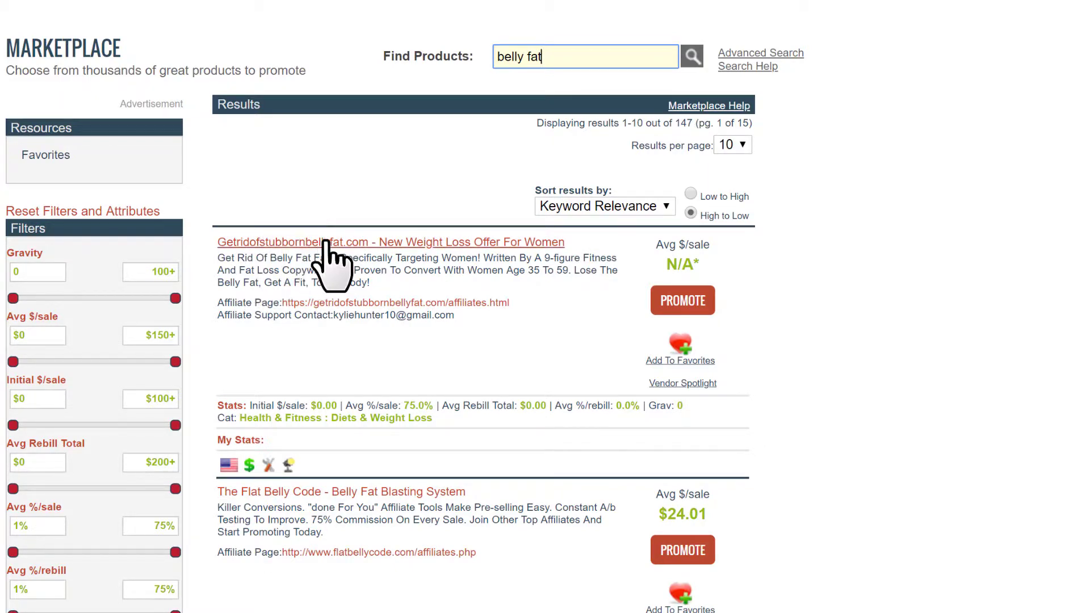
{"action": "scroll", "coordinate": [474, 502], "scroll_direction": "down", "scroll_amount": 3}
{"action": "scroll", "coordinate": [464, 383], "scroll_direction": "up", "scroll_amount": 4}
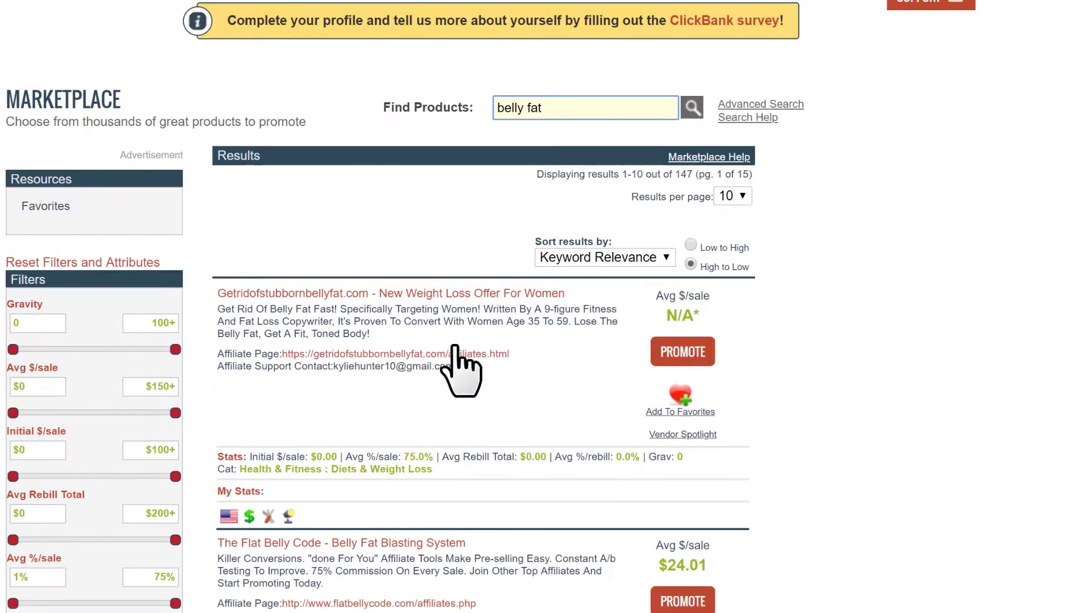
{"action": "scroll", "coordinate": [469, 439], "scroll_direction": "down", "scroll_amount": 1}
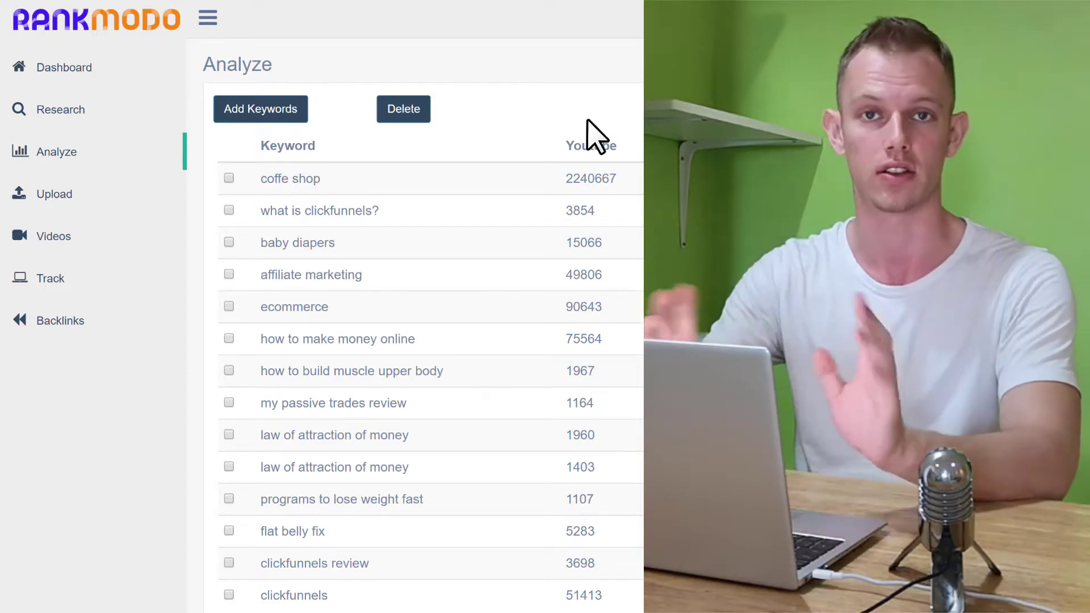
{"action": "scroll", "coordinate": [566, 113], "scroll_direction": "down", "scroll_amount": 1}
{"action": "scroll", "coordinate": [567, 112], "scroll_direction": "up", "scroll_amount": 1}
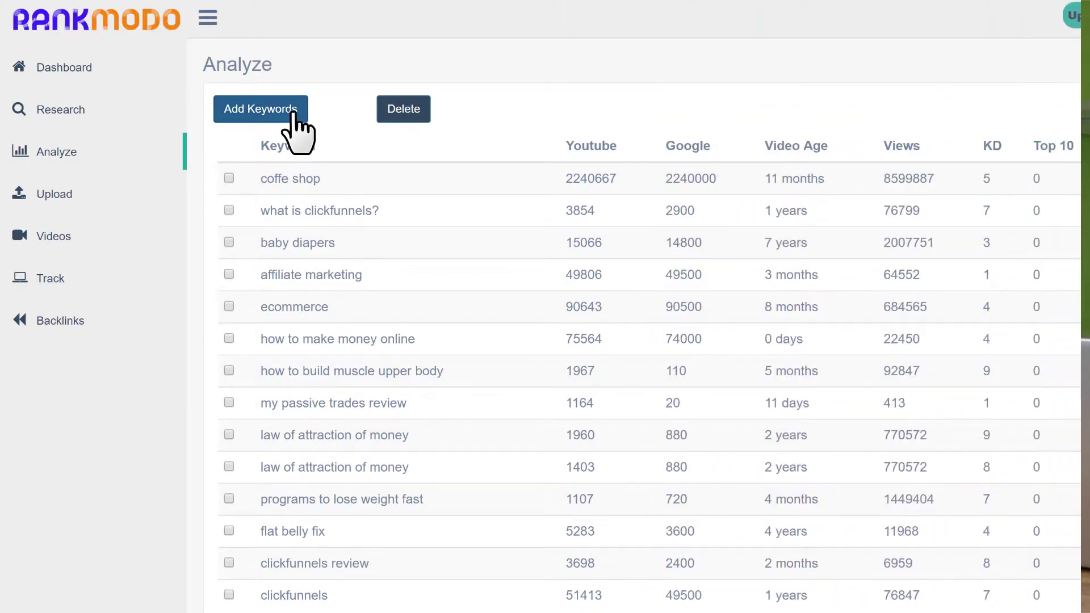
- Submit 'how to loose lower belly fat' for analysis through the Add Keywords dialog
{"action": "left_click", "coordinate": [293, 119]}
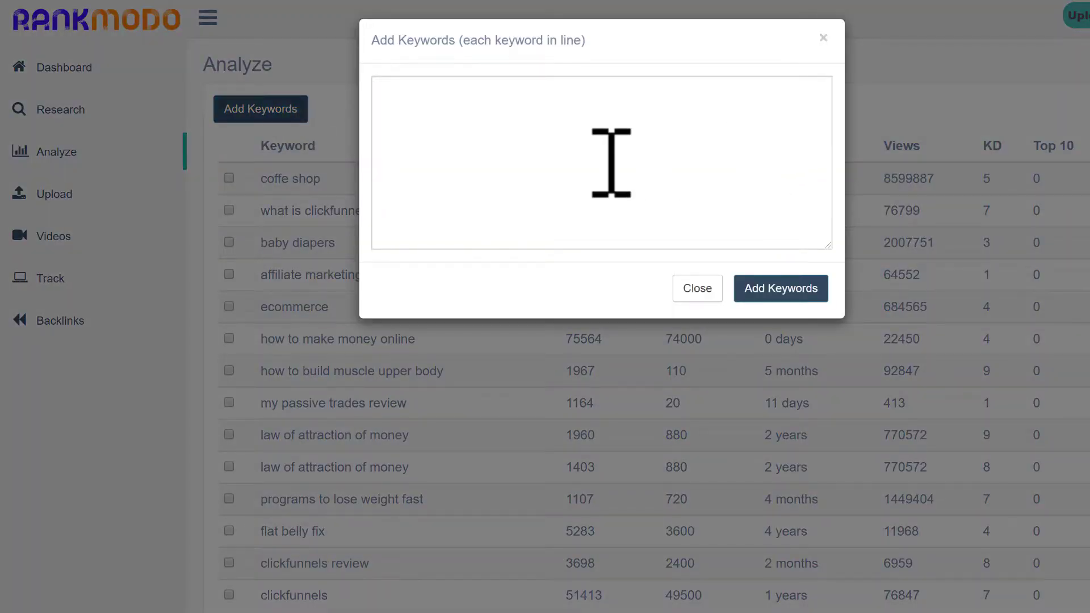
{"action": "left_click", "coordinate": [790, 290]}
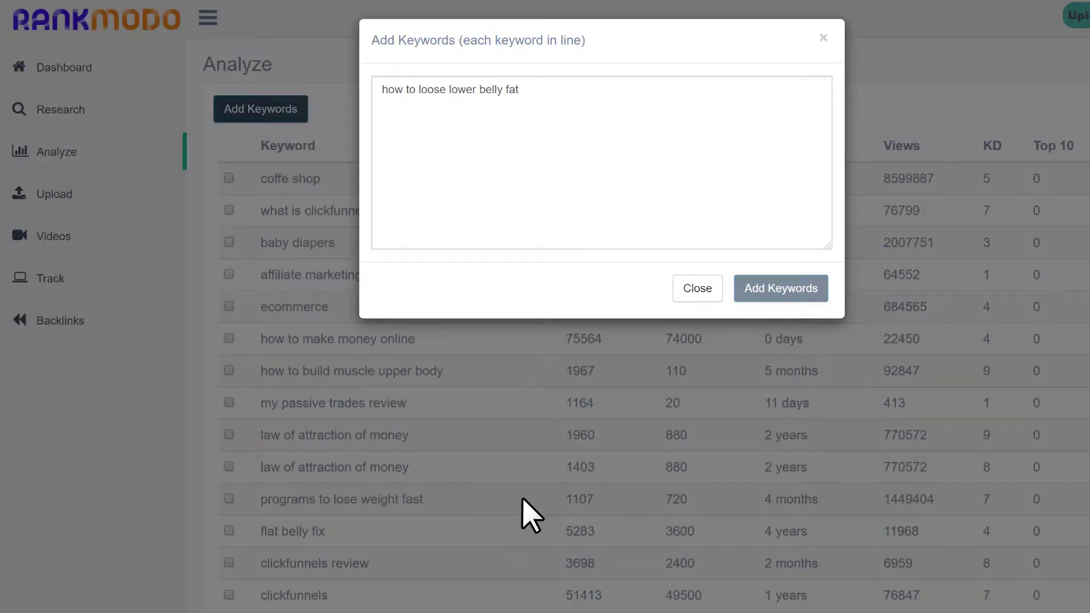
{"action": "scroll", "coordinate": [475, 588], "scroll_direction": "down", "scroll_amount": 1}
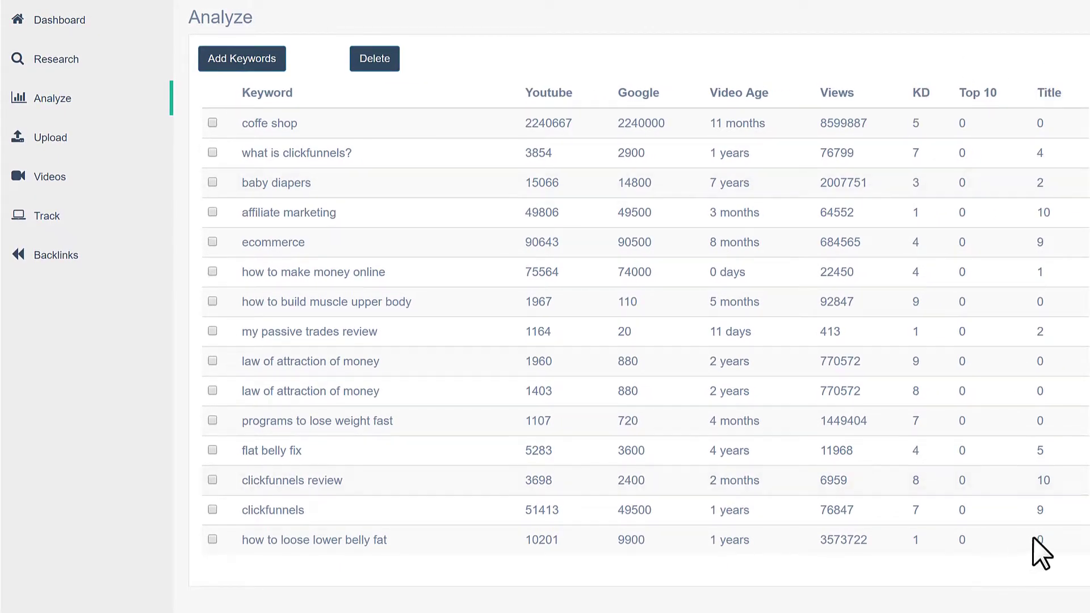
- Select the new row's Title score and its keyword text 'how to loose lower belly fat'
{"action": "double_click", "coordinate": [1034, 539]}
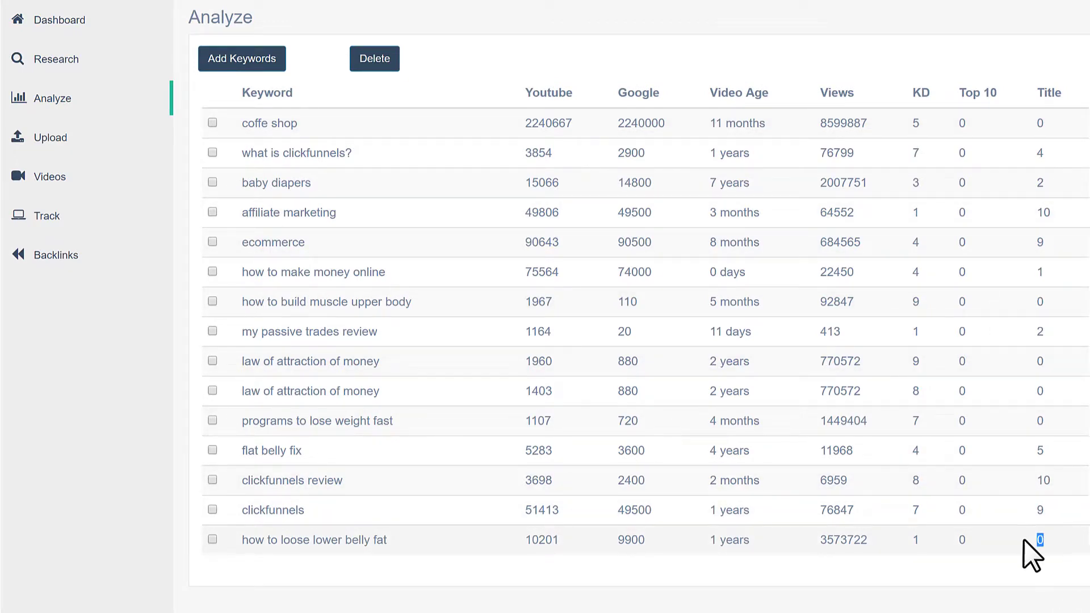
{"action": "left_click_drag", "start_coordinate": [401, 528], "coordinate": [254, 542]}
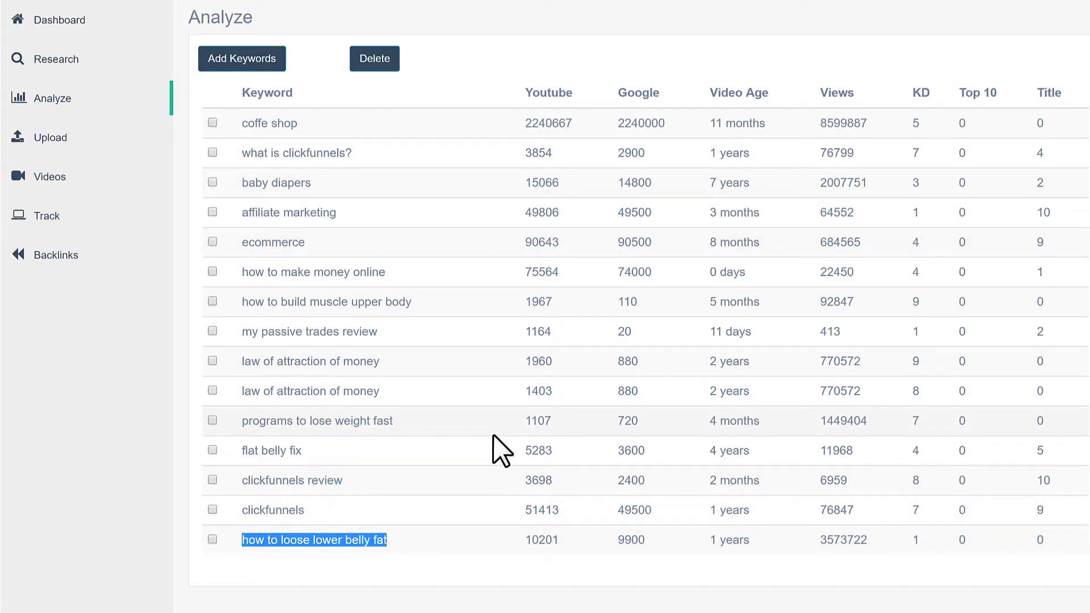
- Open a new browser tab and go to youtube.com
{"action": "key", "text": "ctrl+t"}
{"action": "type", "text": "y"}
{"action": "key", "text": "BackSpace"}
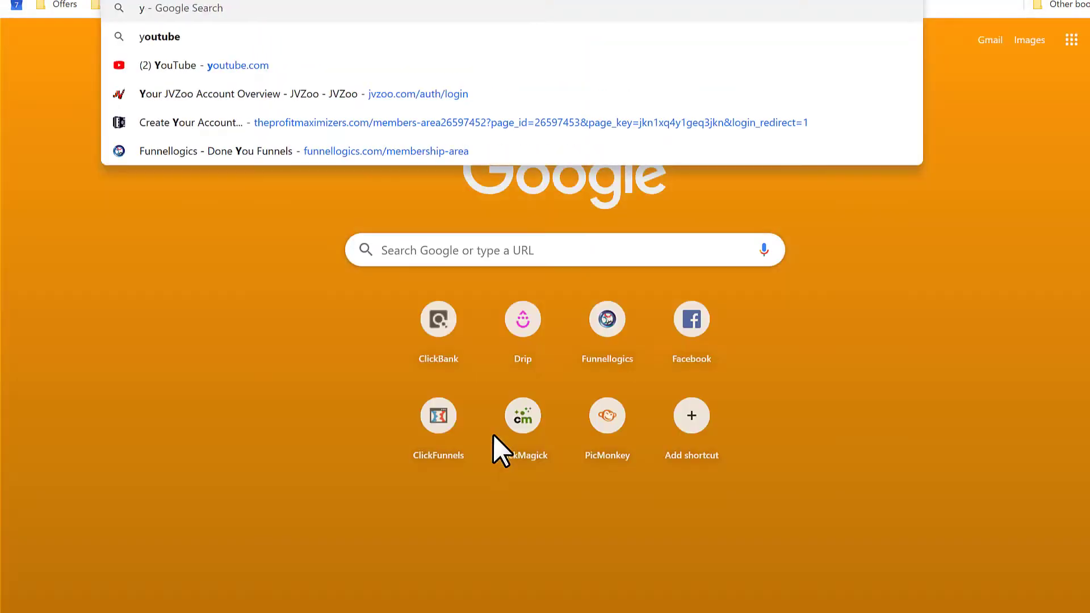
{"action": "key", "text": "BackSpace"}
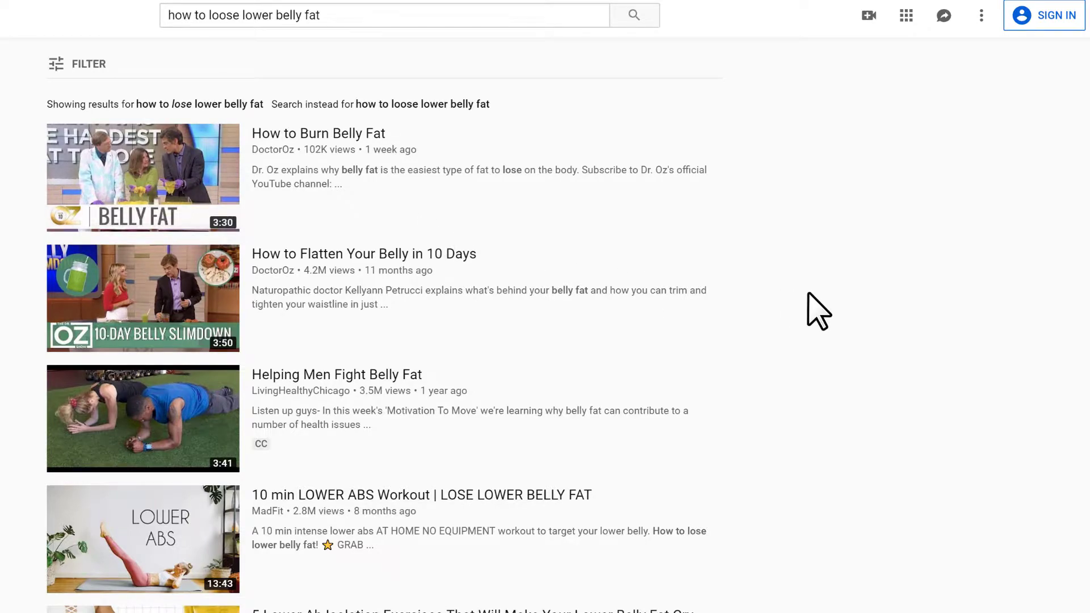
{"action": "scroll", "coordinate": [812, 311], "scroll_direction": "down", "scroll_amount": 1}
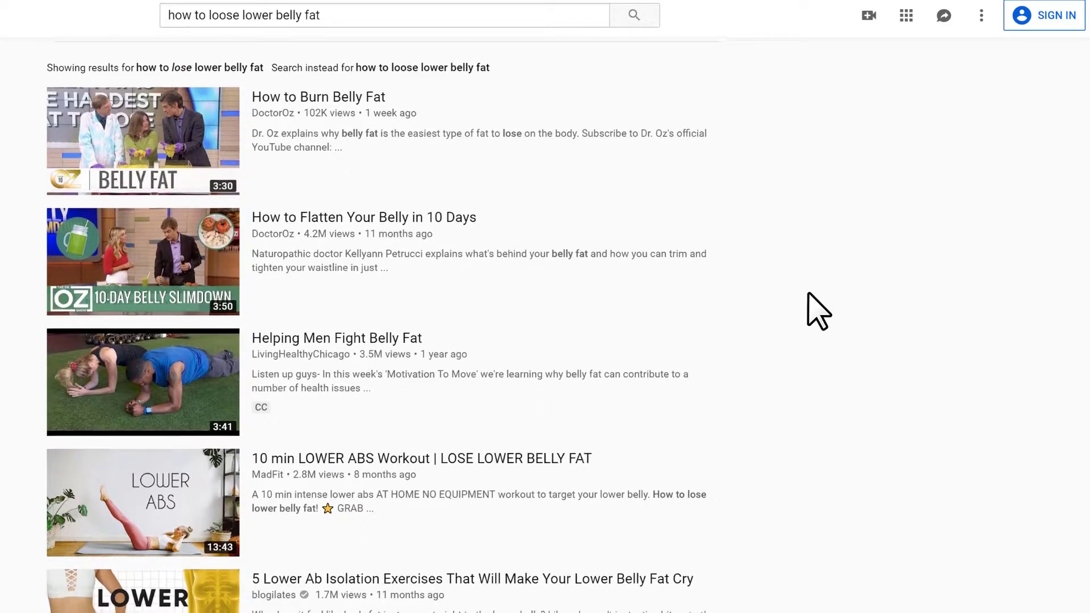
{"action": "scroll", "coordinate": [813, 311], "scroll_direction": "down", "scroll_amount": 2}
{"action": "scroll", "coordinate": [813, 311], "scroll_direction": "down", "scroll_amount": 2}
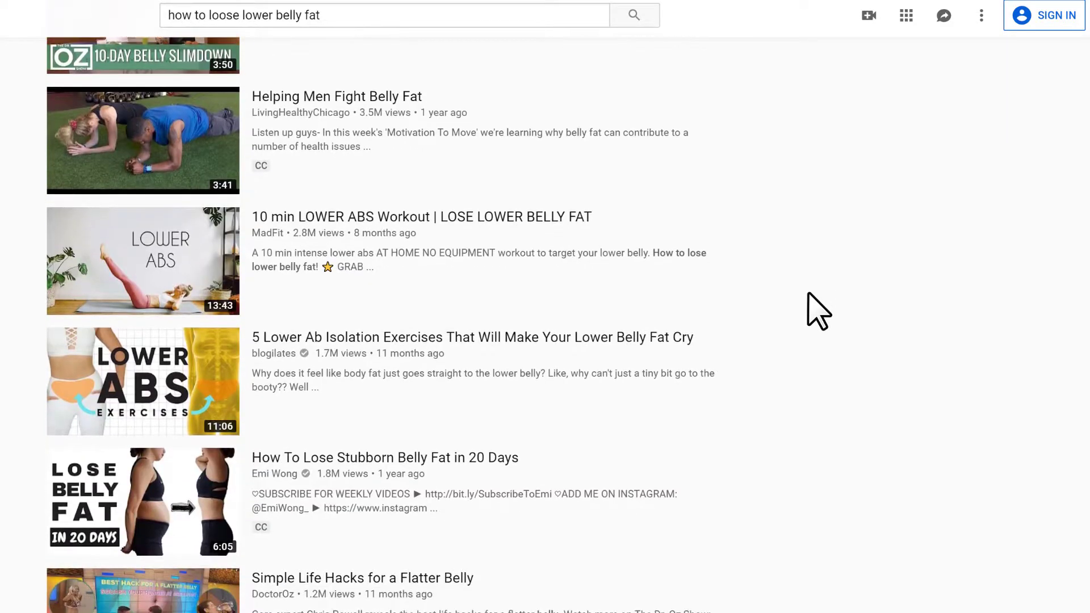
{"action": "scroll", "coordinate": [813, 311], "scroll_direction": "down", "scroll_amount": 2}
{"action": "scroll", "coordinate": [814, 310], "scroll_direction": "down", "scroll_amount": 2}
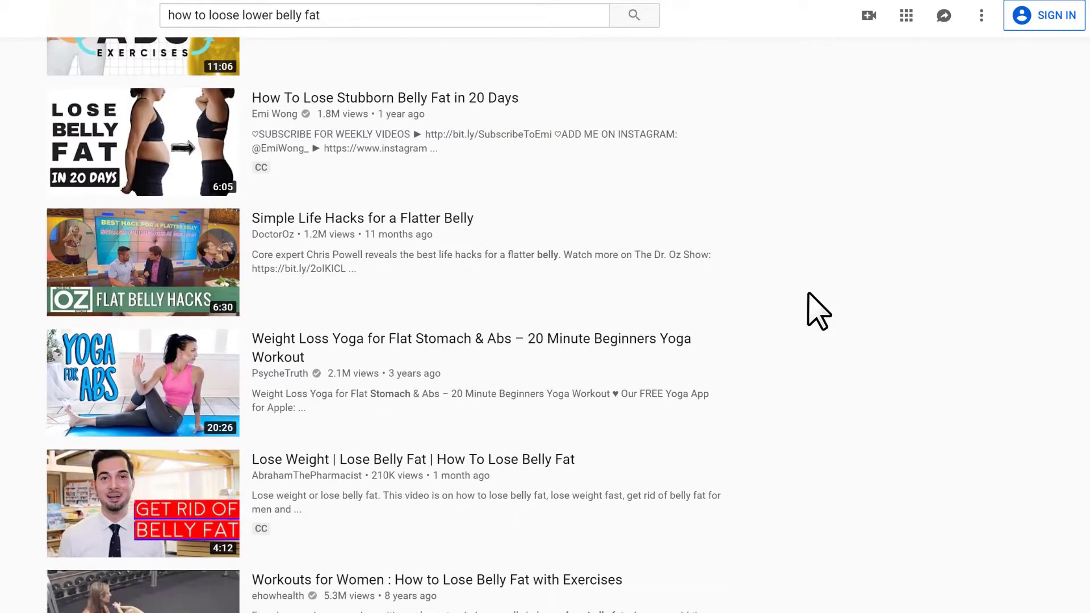
{"action": "scroll", "coordinate": [817, 311], "scroll_direction": "down", "scroll_amount": 2}
{"action": "scroll", "coordinate": [817, 311], "scroll_direction": "down", "scroll_amount": 1}
{"action": "scroll", "coordinate": [818, 311], "scroll_direction": "down", "scroll_amount": 2}
{"action": "scroll", "coordinate": [817, 311], "scroll_direction": "down", "scroll_amount": 1}
{"action": "scroll", "coordinate": [817, 311], "scroll_direction": "down", "scroll_amount": 3}
{"action": "scroll", "coordinate": [817, 311], "scroll_direction": "down", "scroll_amount": 1}
{"action": "scroll", "coordinate": [817, 311], "scroll_direction": "down", "scroll_amount": 1}
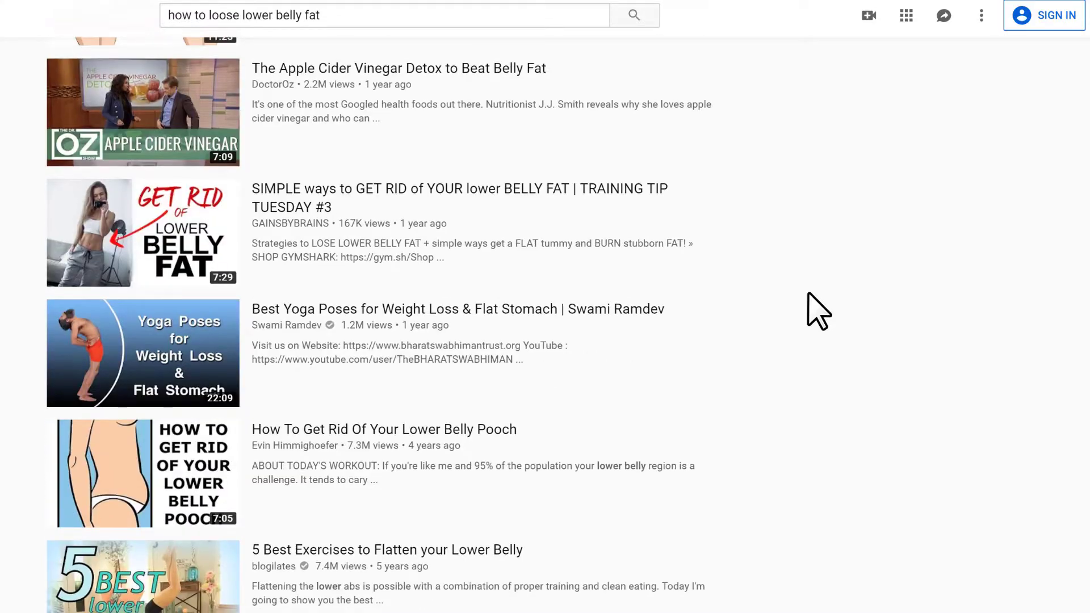
{"action": "scroll", "coordinate": [817, 311], "scroll_direction": "down", "scroll_amount": 1}
{"action": "scroll", "coordinate": [817, 311], "scroll_direction": "down", "scroll_amount": 2}
{"action": "scroll", "coordinate": [817, 310], "scroll_direction": "down", "scroll_amount": 1}
{"action": "scroll", "coordinate": [817, 311], "scroll_direction": "up", "scroll_amount": 7}
{"action": "scroll", "coordinate": [818, 311], "scroll_direction": "up", "scroll_amount": 8}
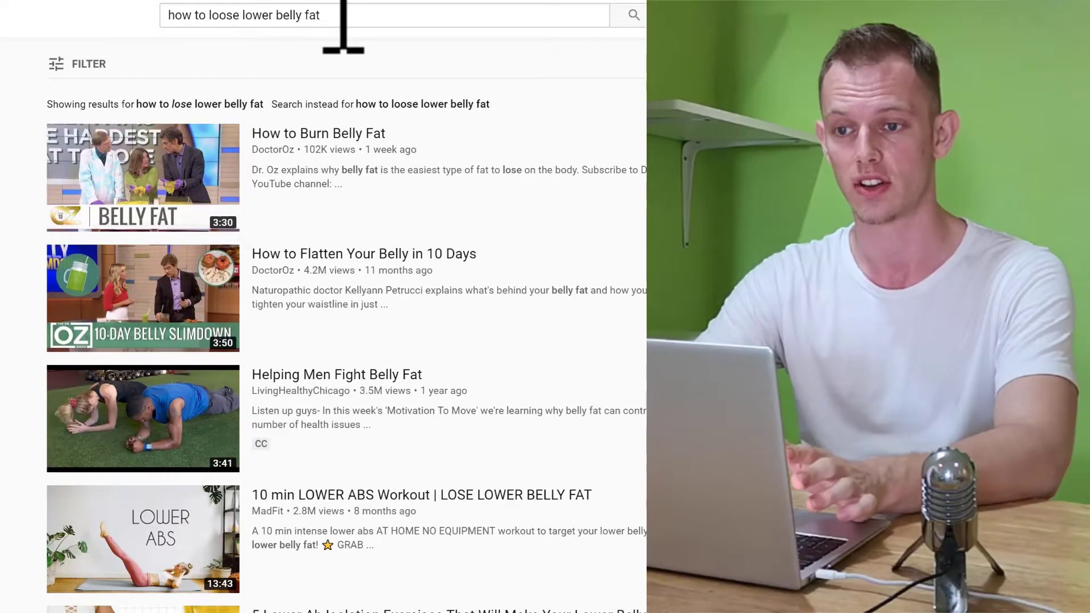
- Select the whole YouTube search query text, then dismiss the search suggestions
{"action": "left_click", "coordinate": [340, 17]}
{"action": "left_click", "coordinate": [64, 52]}
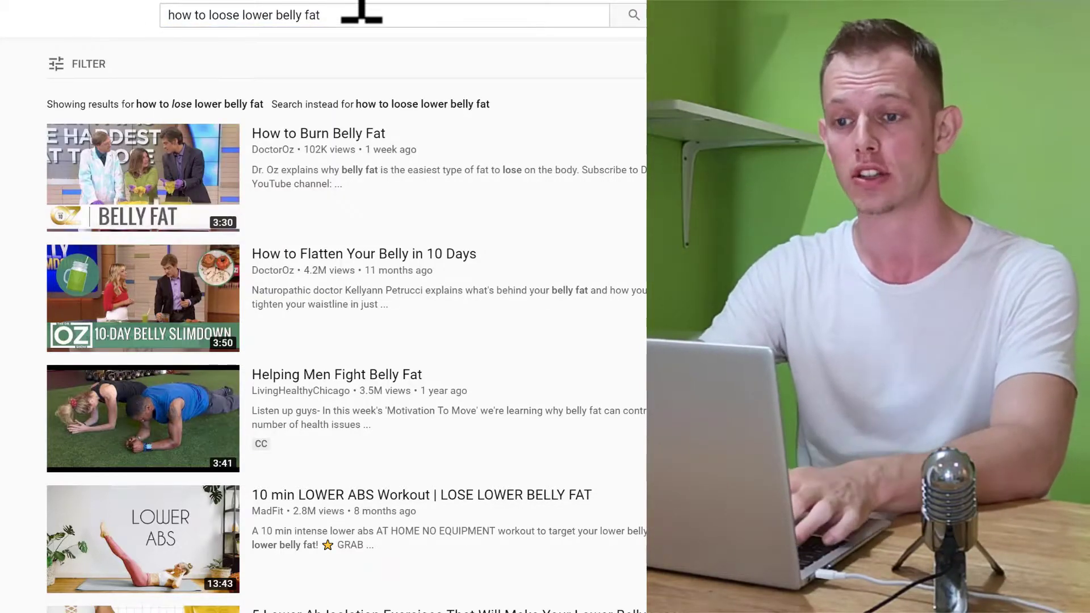
{"action": "left_click_drag", "start_coordinate": [350, 24], "coordinate": [244, 17]}
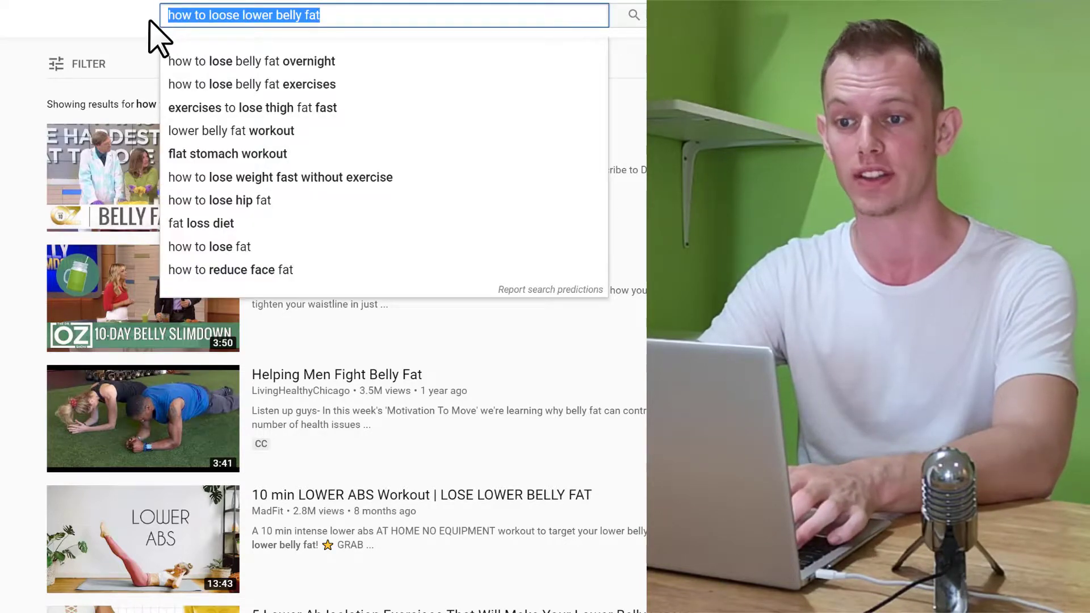
{"action": "left_click", "coordinate": [134, 38]}
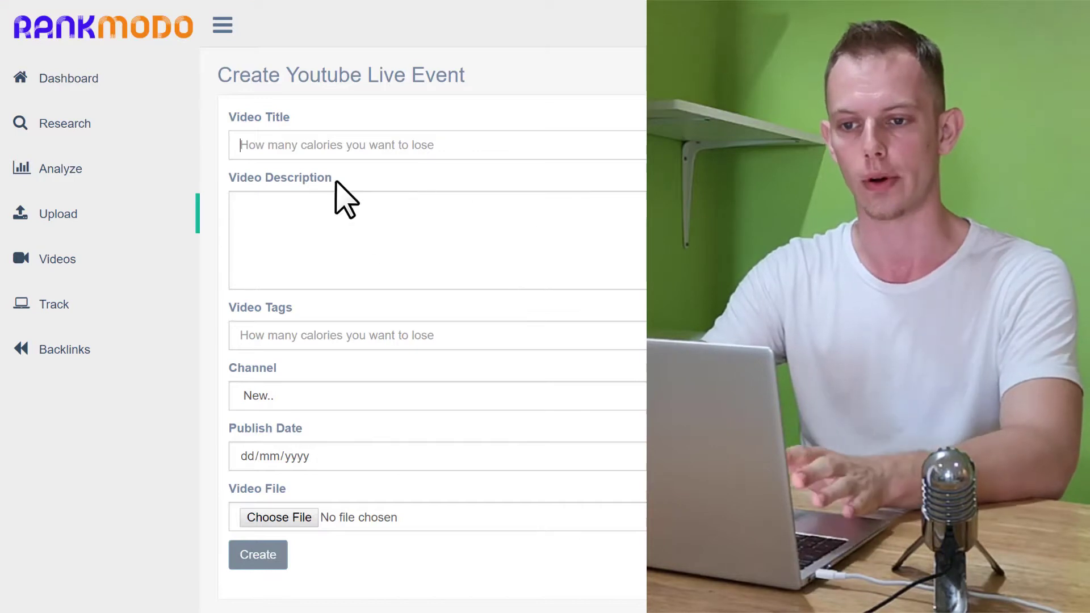
{"action": "type", "text": "how to loose lower belly fat"}
- Paste the keyword into the Video Description on several lines, separated by blank lines
{"action": "left_click", "coordinate": [357, 215]}
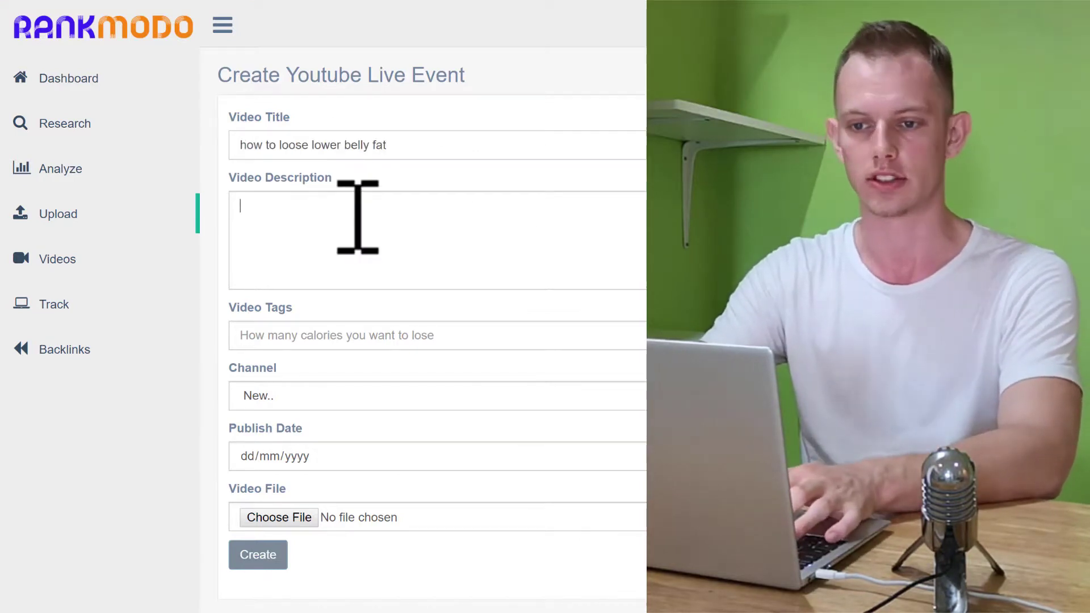
{"action": "type", "text": "how to loose lower belly fat"}
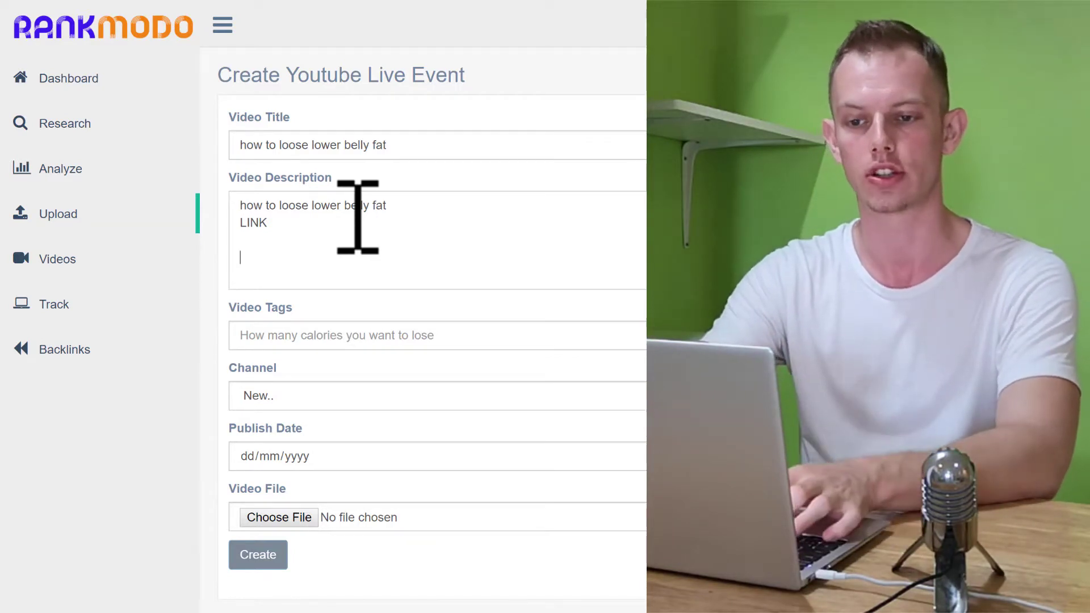
{"action": "type", "text": "how to loose lower belly fat"}
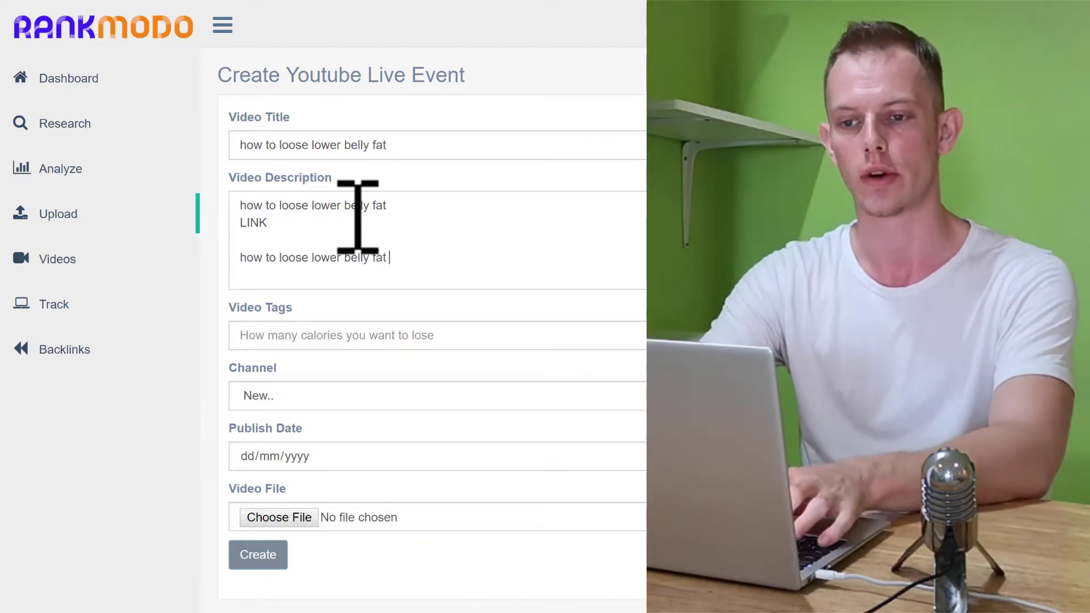
{"action": "type", "text": "jda"}
{"action": "key", "text": "Return"}
{"action": "key", "text": "Return"}
{"action": "key", "text": "Return"}
{"action": "type", "text": "sajfndsijada"}
{"action": "type", "text": "how to loose lower belly fat"}
{"action": "key", "text": "Return"}
{"action": "key", "text": "Return"}
{"action": "type", "text": "fsn k"}
{"action": "type", "text": "how to loose lower belly fat"}
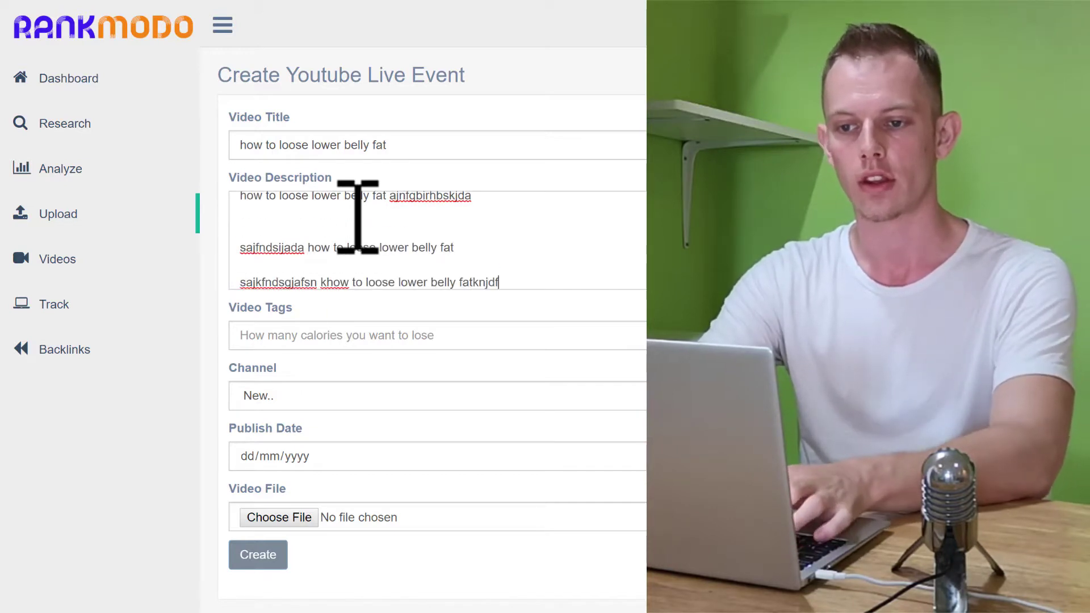
{"action": "key", "text": "Return"}
{"action": "key", "text": "Return"}
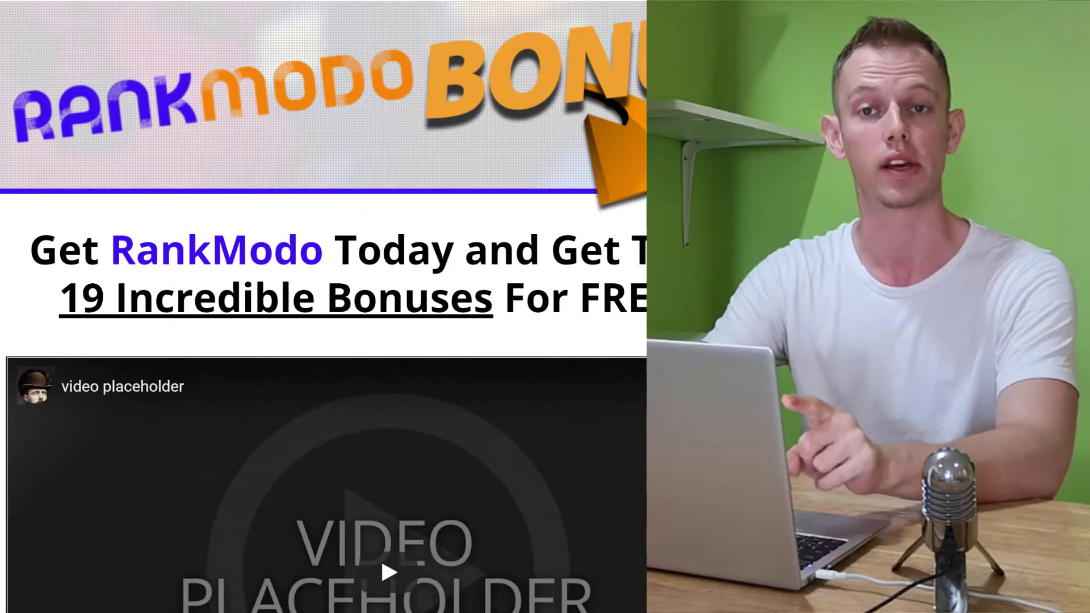
{"action": "scroll", "coordinate": [324, 307], "scroll_direction": "down", "scroll_amount": 3}
{"action": "scroll", "coordinate": [324, 306], "scroll_direction": "down", "scroll_amount": 5}
{"action": "scroll", "coordinate": [323, 307], "scroll_direction": "down", "scroll_amount": 2}
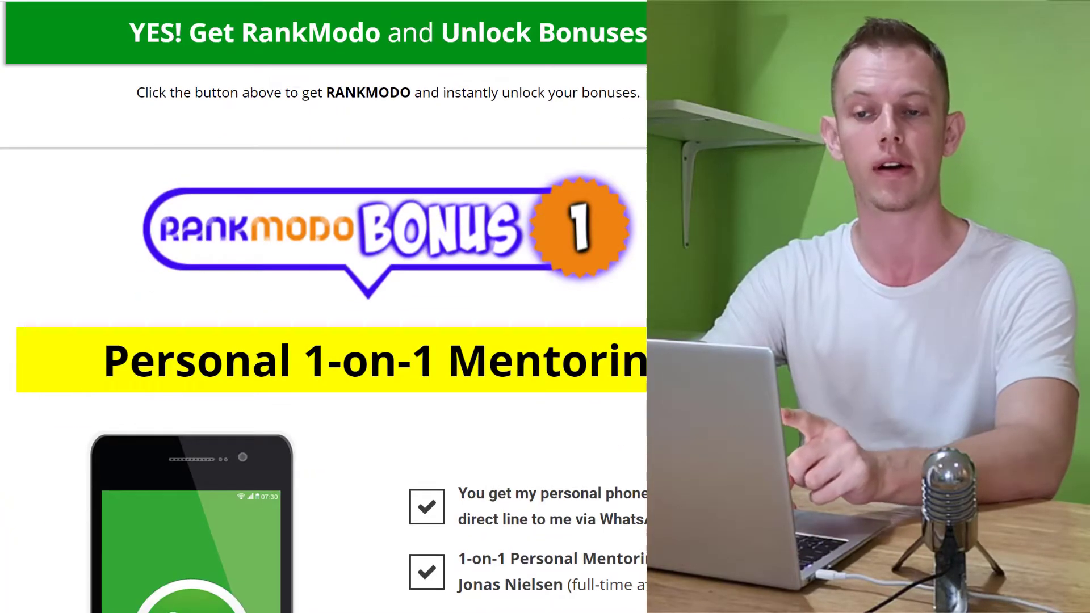
{"action": "scroll", "coordinate": [324, 307], "scroll_direction": "up", "scroll_amount": 5}
{"action": "scroll", "coordinate": [324, 307], "scroll_direction": "up", "scroll_amount": 3}
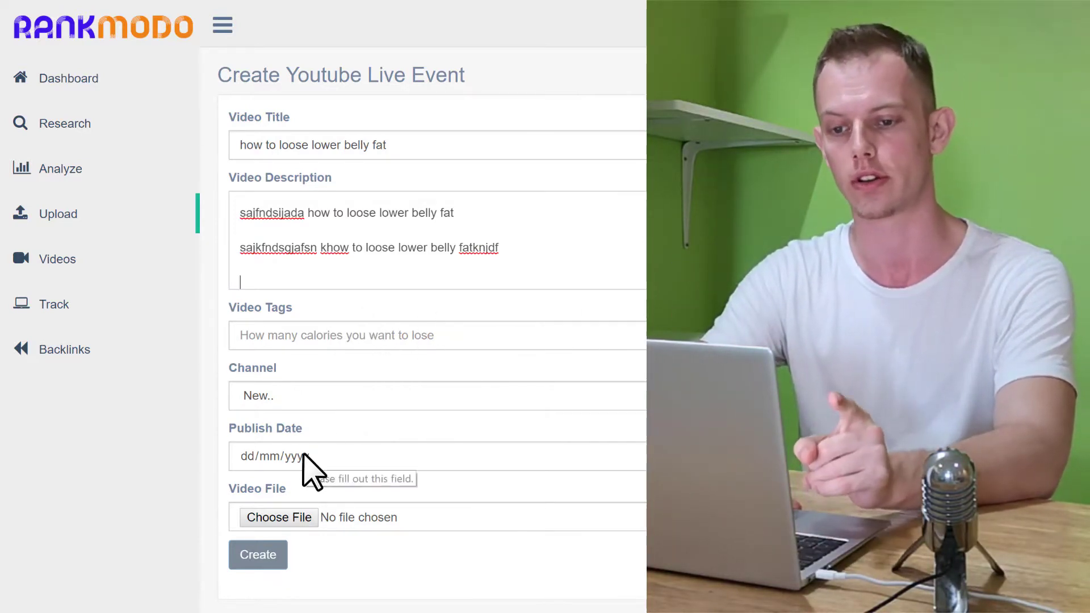
- Leave the live-event form at the Publish Time field and switch to Track – My Campaigns
{"action": "left_click", "coordinate": [863, 462]}
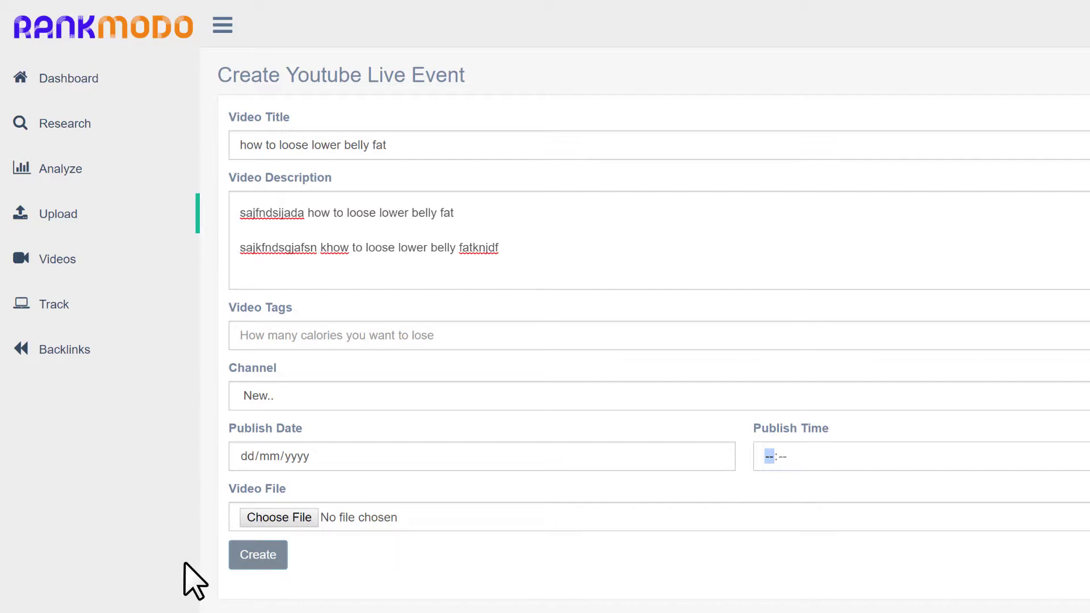
{"action": "left_click", "coordinate": [121, 309]}
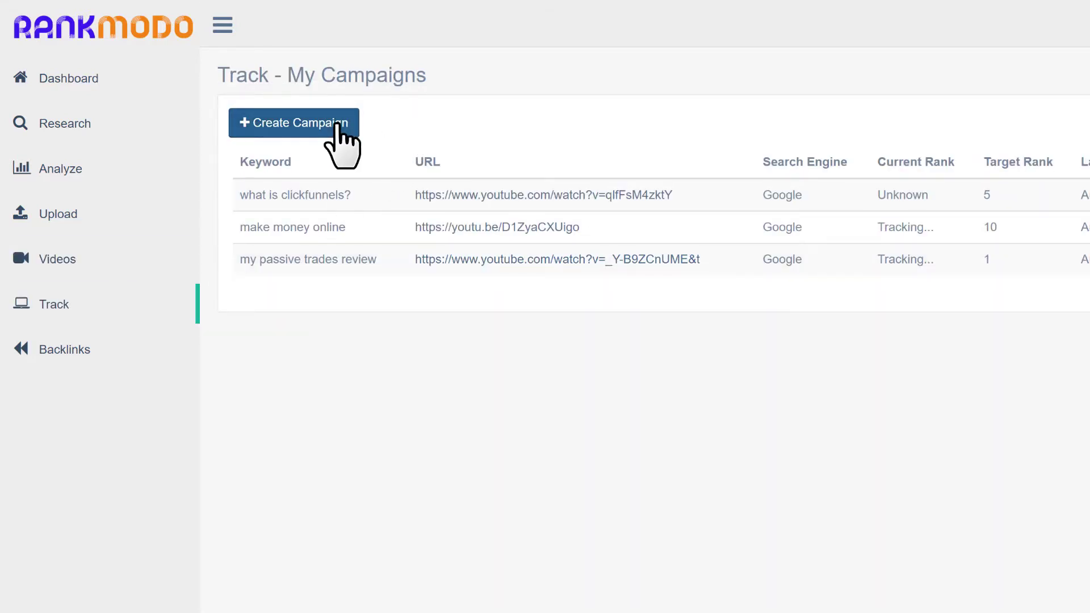
- Start a new tracking campaign and work through its URL and Target Rank fields
{"action": "left_click", "coordinate": [355, 138]}
{"action": "type", "text": "how to loose lower belly fat"}
{"action": "left_click", "coordinate": [453, 204]}
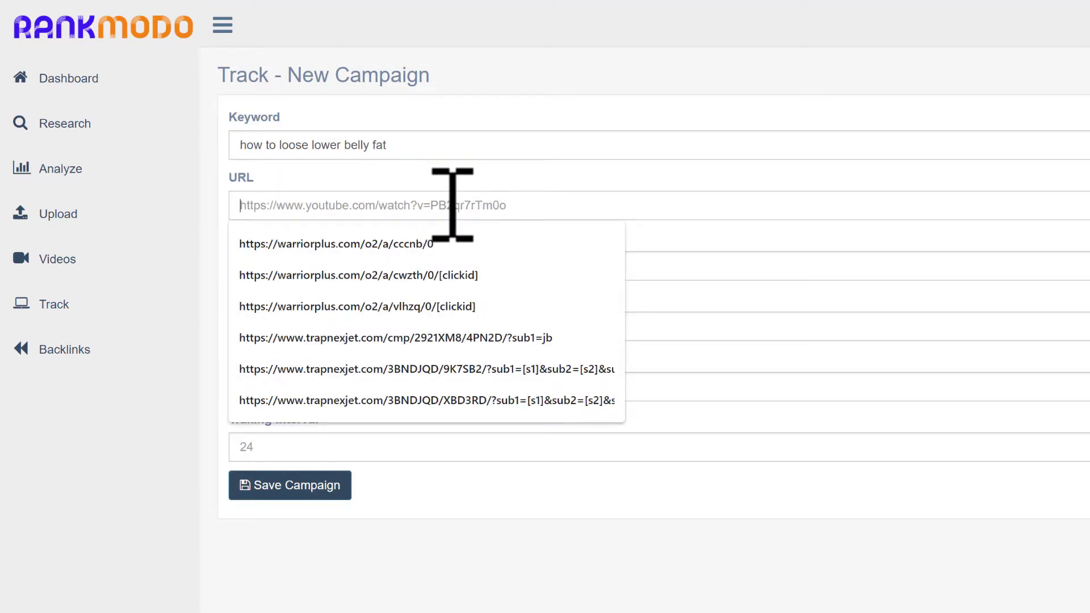
{"action": "key", "text": "Escape"}
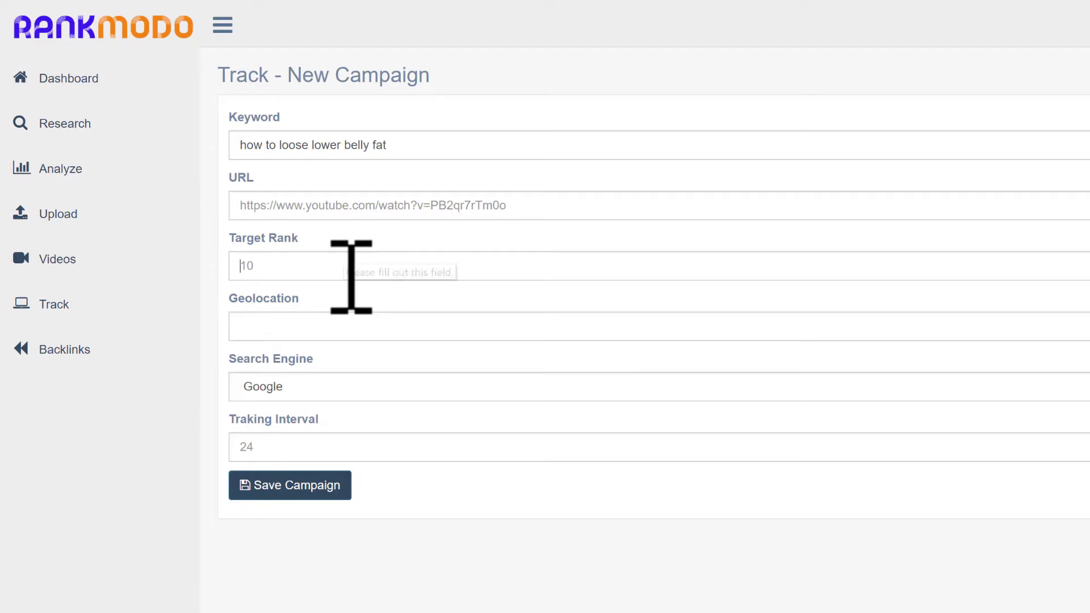
{"action": "left_click", "coordinate": [258, 268]}
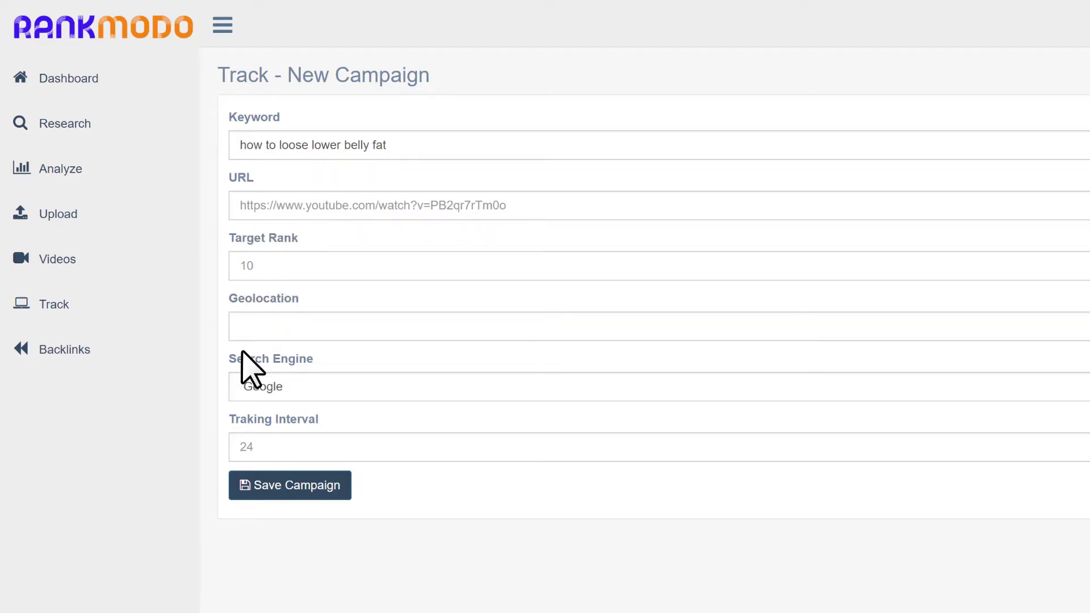
- Set the campaign geolocation to United States and search engine to Google, reaching Tracking Interval
{"action": "left_click", "coordinate": [295, 326]}
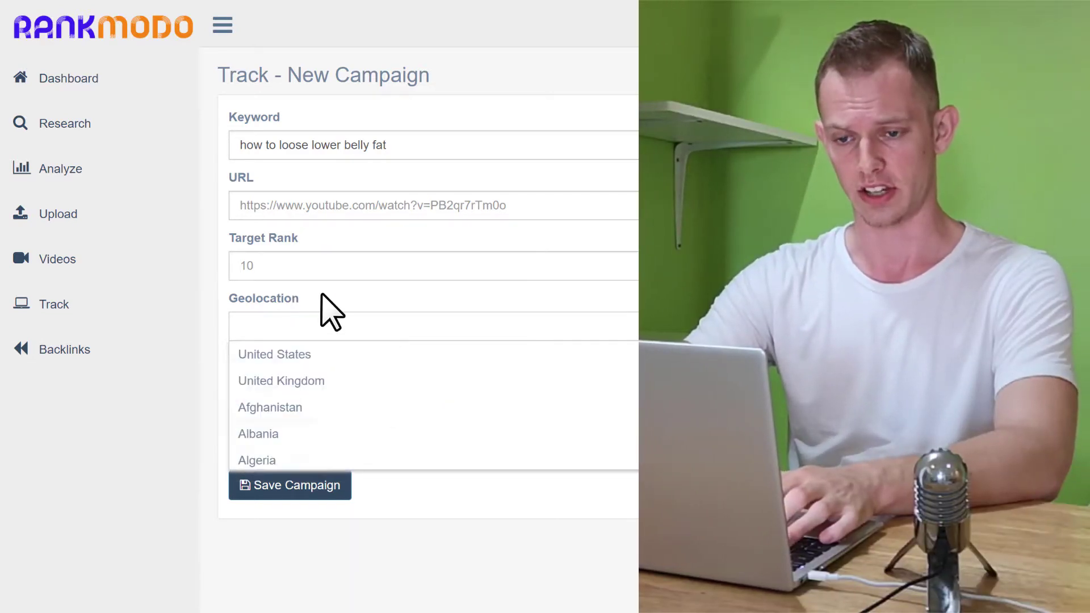
{"action": "left_click", "coordinate": [309, 324]}
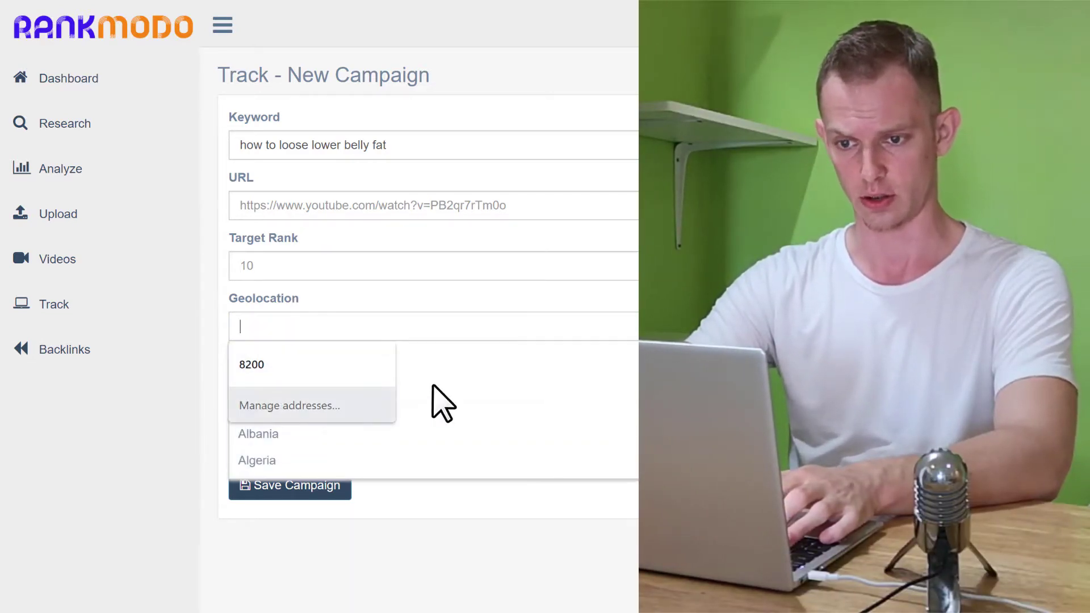
{"action": "type", "text": "United States"}
{"action": "left_click", "coordinate": [468, 381]}
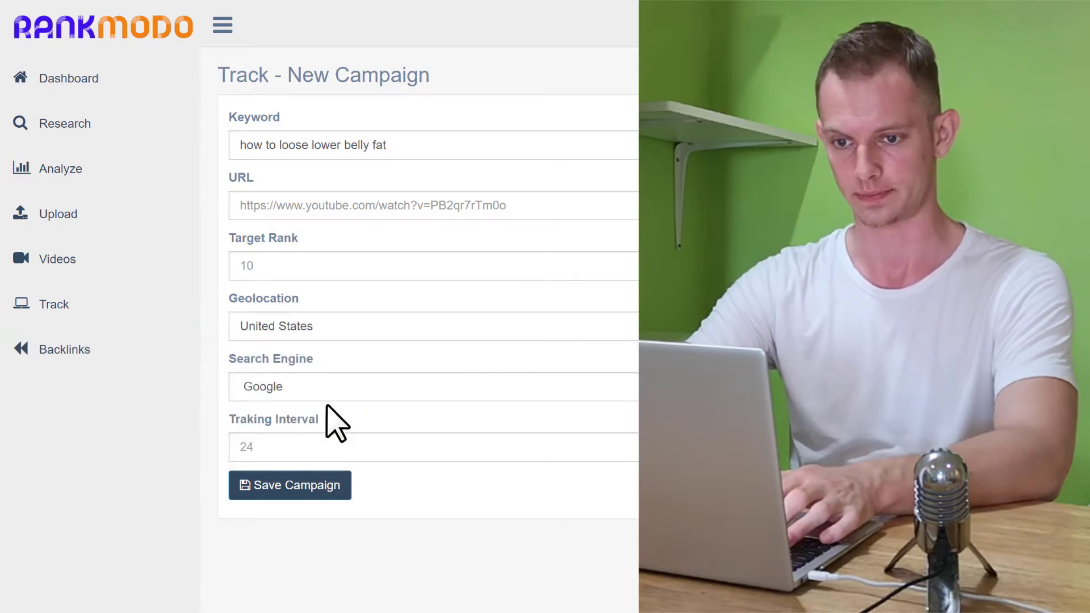
{"action": "left_click", "coordinate": [308, 386]}
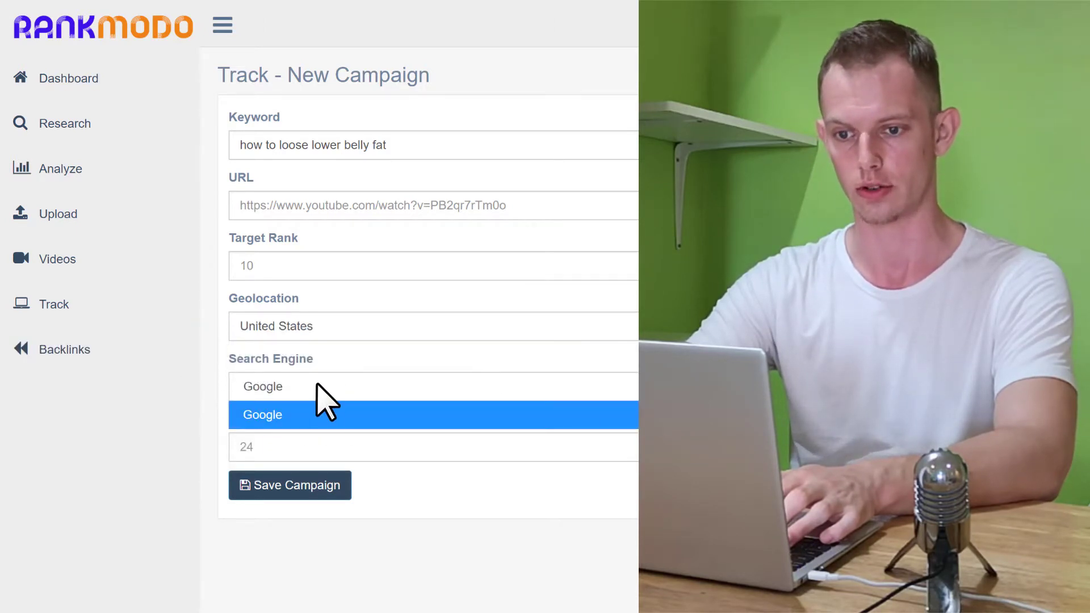
{"action": "left_click", "coordinate": [315, 384]}
{"action": "left_click", "coordinate": [256, 415]}
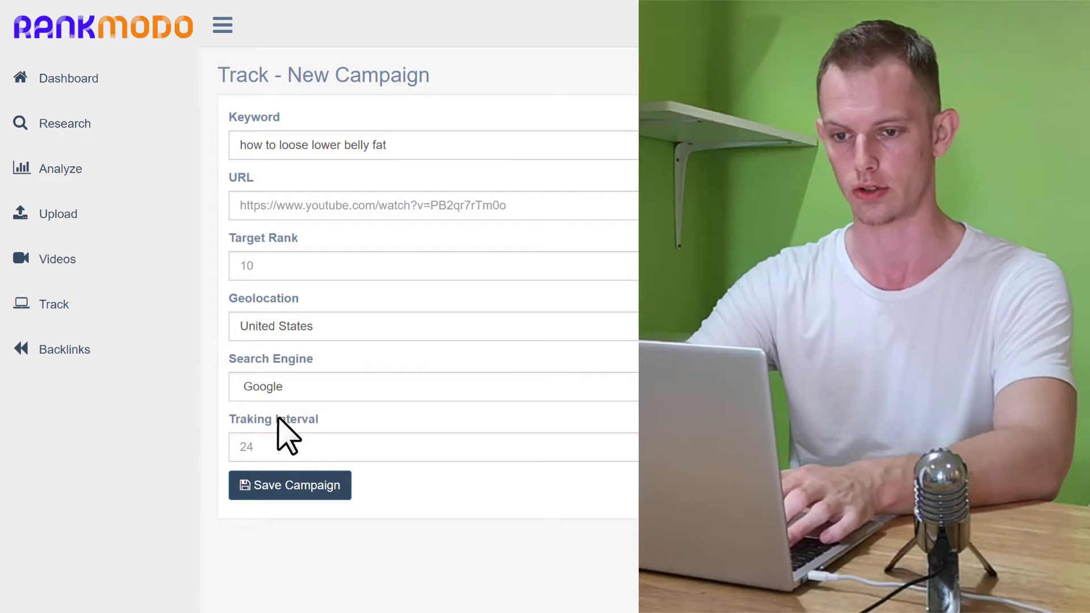
{"action": "left_click", "coordinate": [354, 451]}
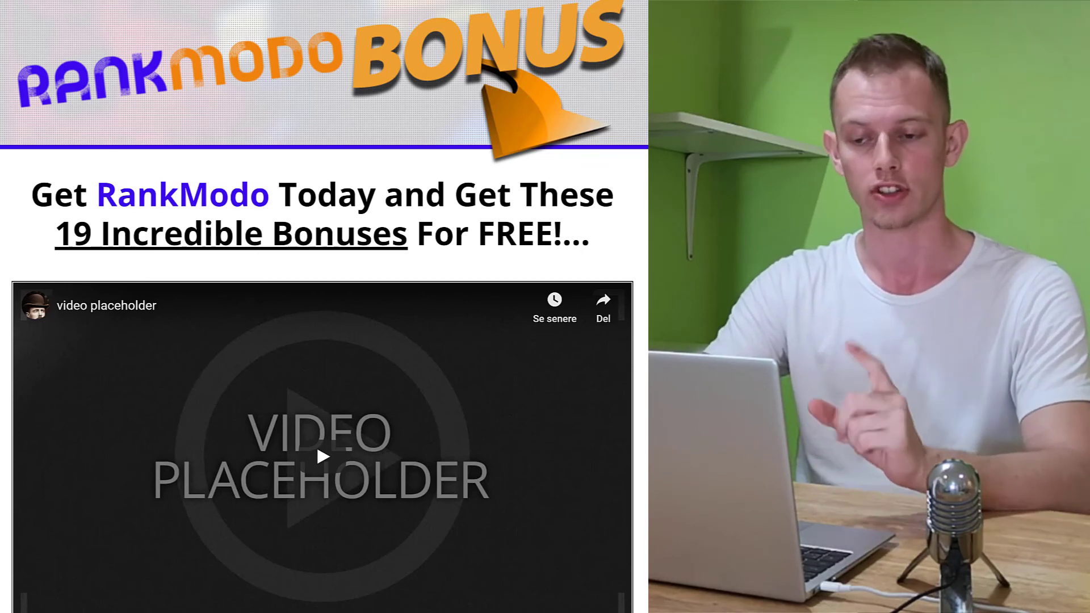
{"action": "scroll", "coordinate": [323, 341], "scroll_direction": "down", "scroll_amount": 2}
{"action": "scroll", "coordinate": [324, 341], "scroll_direction": "down", "scroll_amount": 2}
{"action": "scroll", "coordinate": [324, 341], "scroll_direction": "down", "scroll_amount": 3}
{"action": "scroll", "coordinate": [324, 341], "scroll_direction": "down", "scroll_amount": 3}
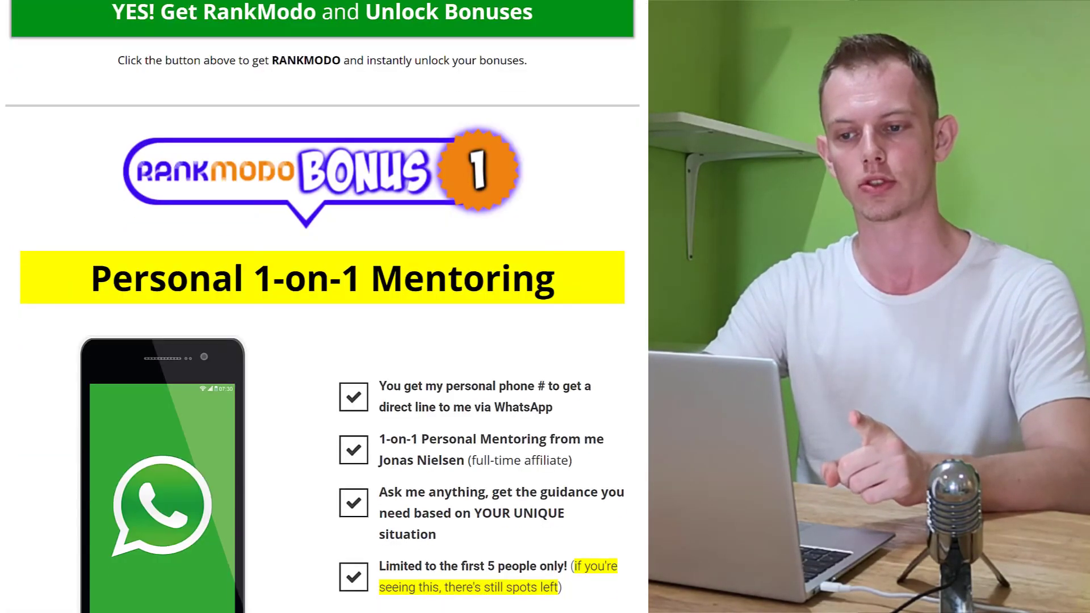